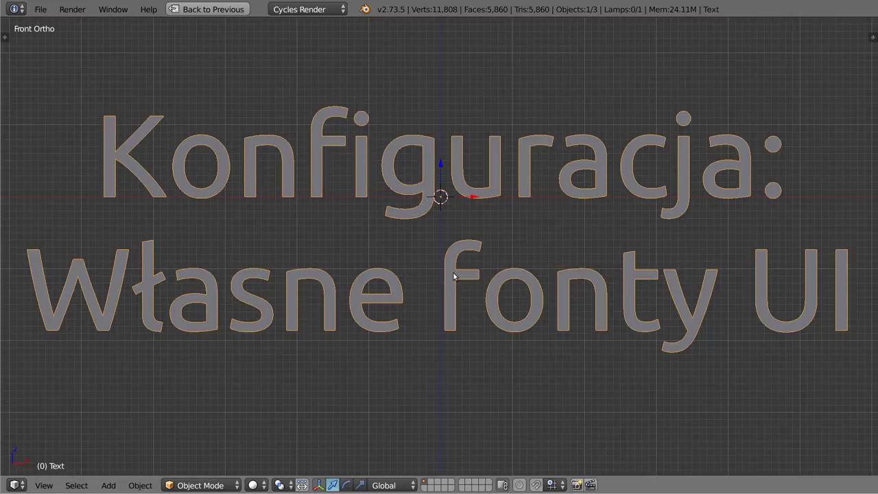
# Restore the normal layout from the maximized viewport and open User Preferences.
pyautogui.hotkey('ctrl', 'Up')
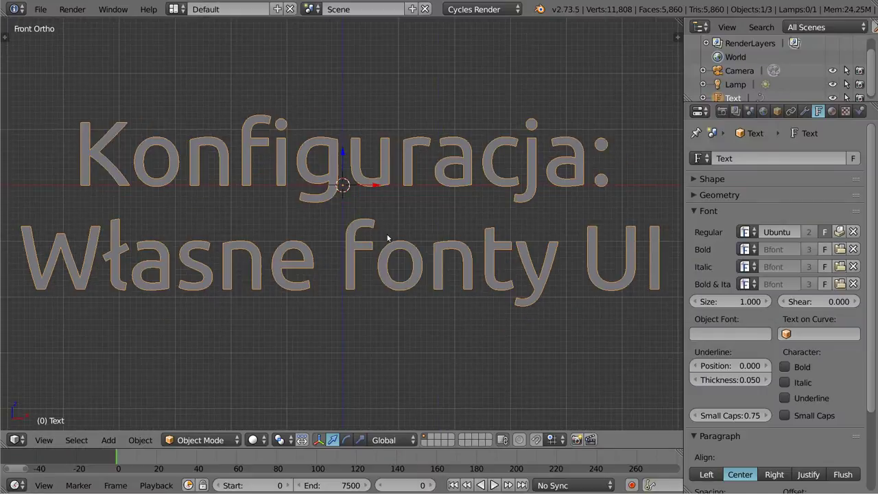
pyautogui.hotkey('ctrl', 'alt', 'u')
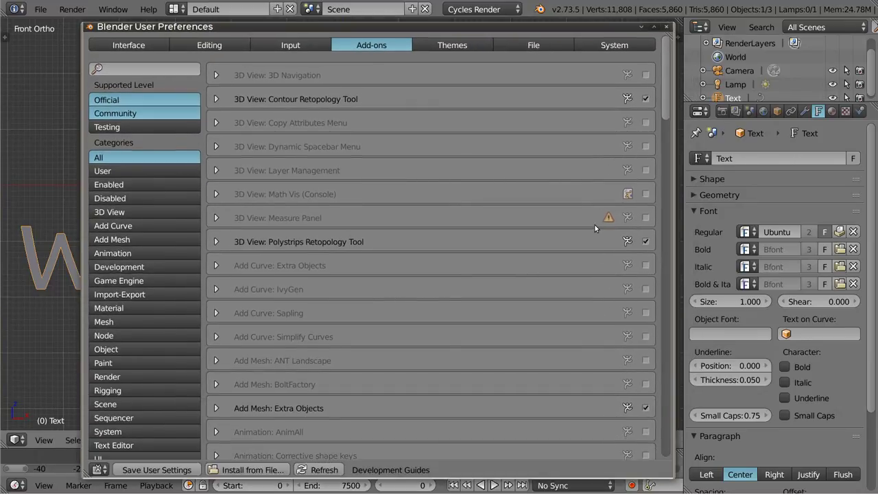
# On the System tab, raise then lower the interface DPI, settling on 112.
pyautogui.click(596, 46)
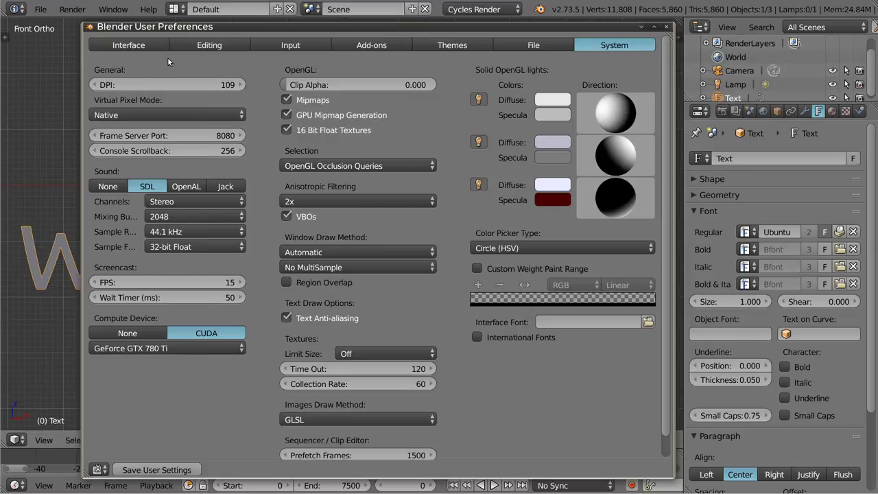
pyautogui.moveTo(158, 85)
pyautogui.mouseDown()
pyautogui.moveTo(220, 85)
pyautogui.moveTo(164, 102)
pyautogui.moveTo(186, 90)
pyautogui.mouseUp()
pyautogui.click(777, 98)
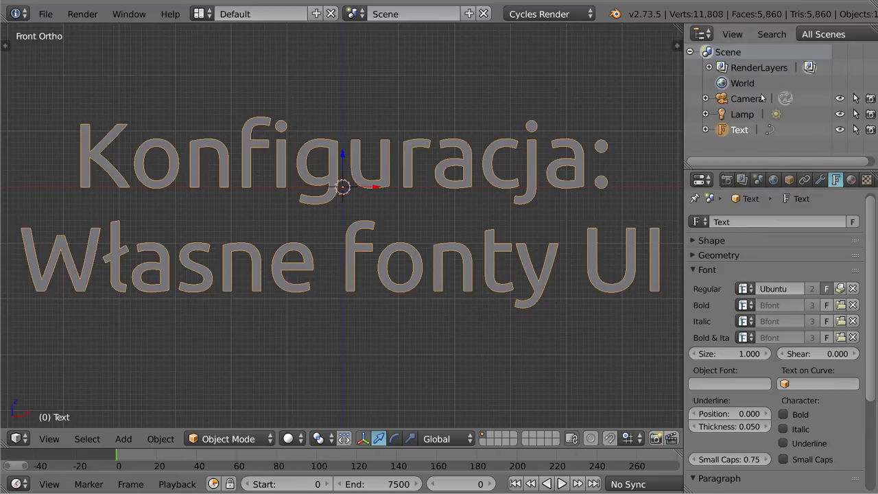
pyautogui.hotkey('ctrl', 'alt', 'u')
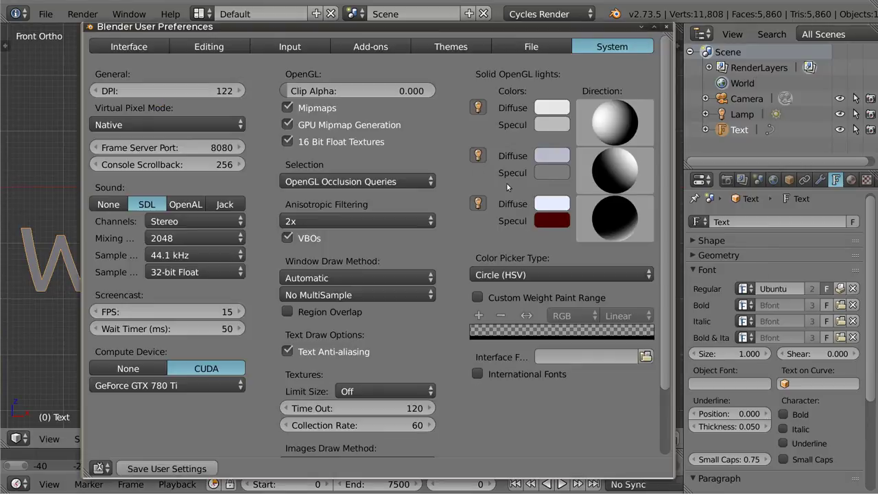
pyautogui.moveTo(177, 90)
pyautogui.mouseDown()
pyautogui.moveTo(151, 90)
pyautogui.moveTo(164, 85)
pyautogui.mouseUp()
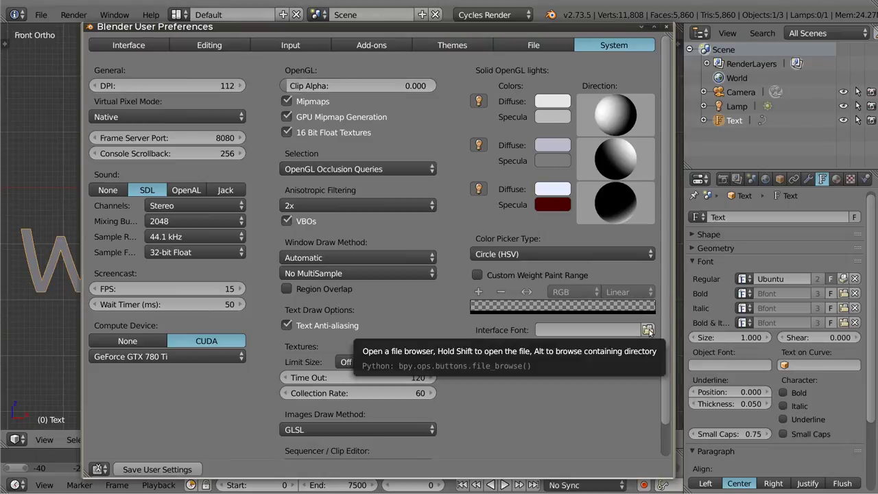
# Set the interface font to tmp/look/fonts/Cabin-Italic.otf, then browse for another font.
pyautogui.click(647, 330)
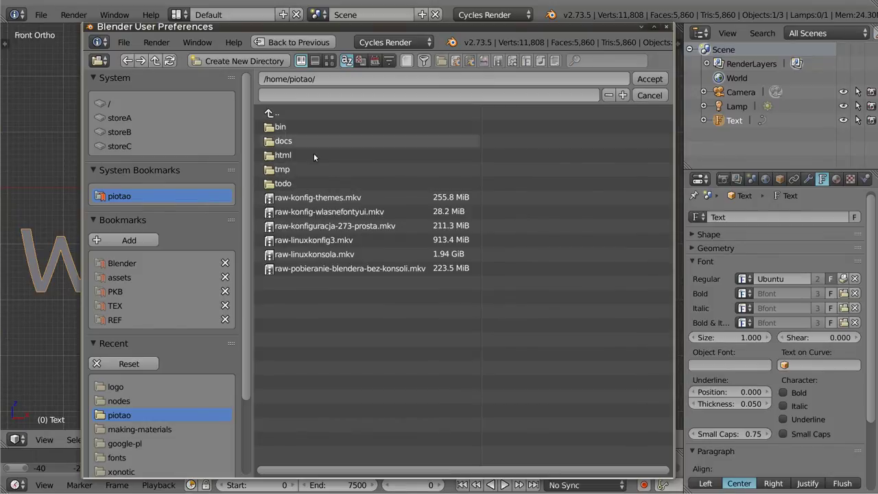
pyautogui.click(293, 169)
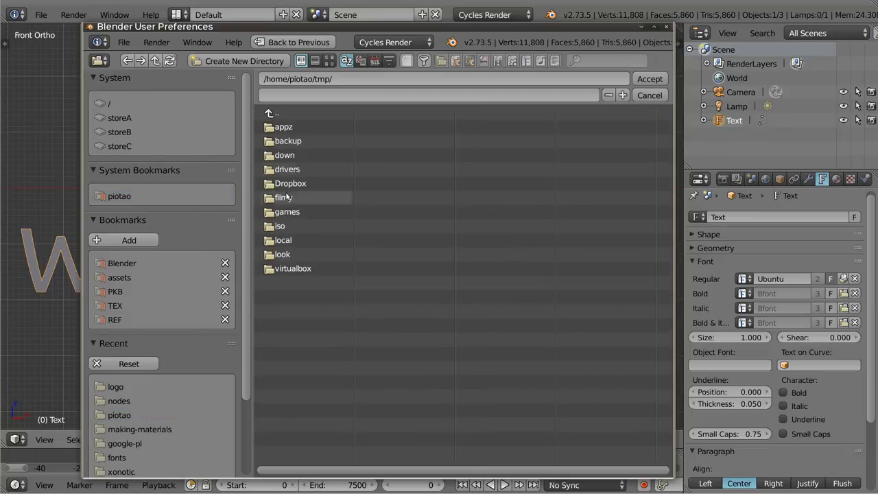
pyautogui.click(288, 256)
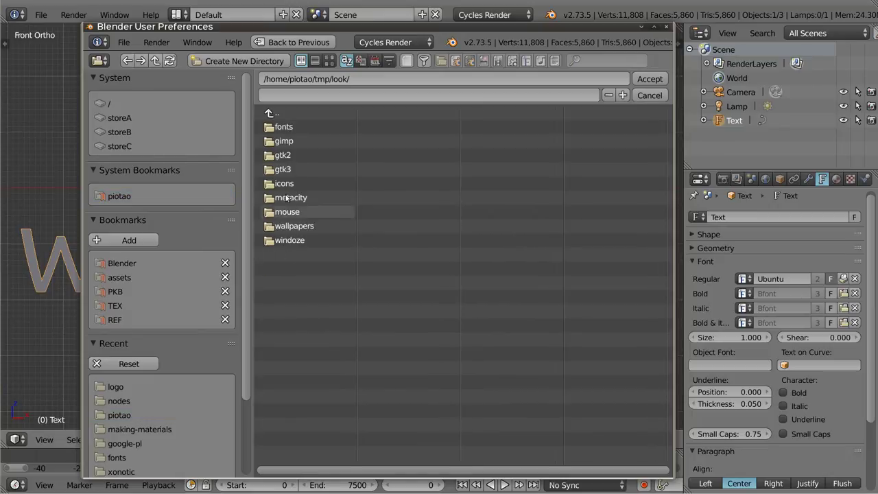
pyautogui.click(288, 126)
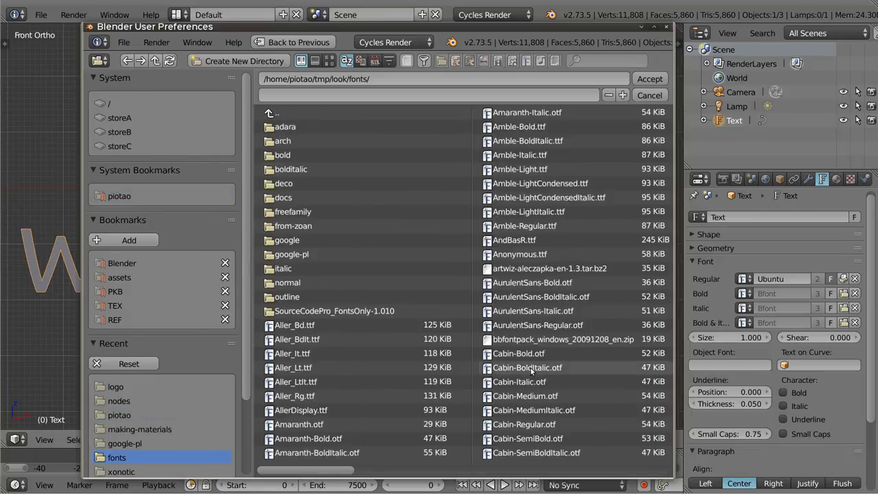
pyautogui.click(520, 381)
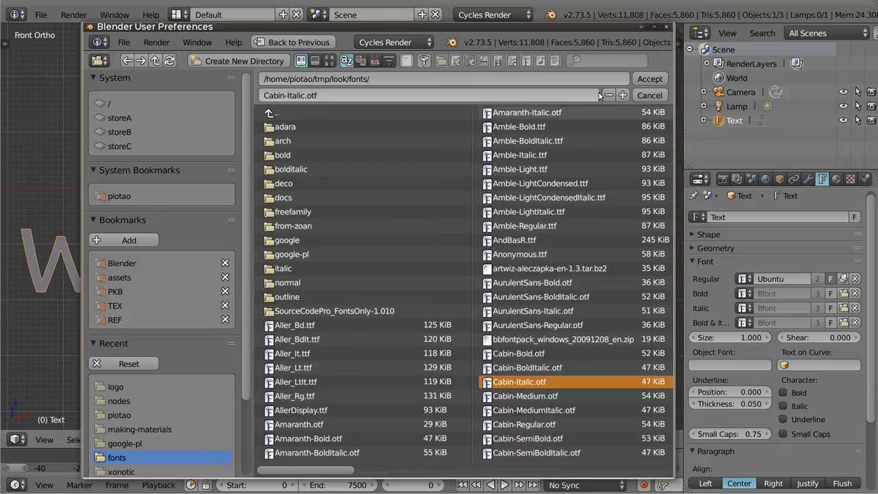
pyautogui.click(649, 79)
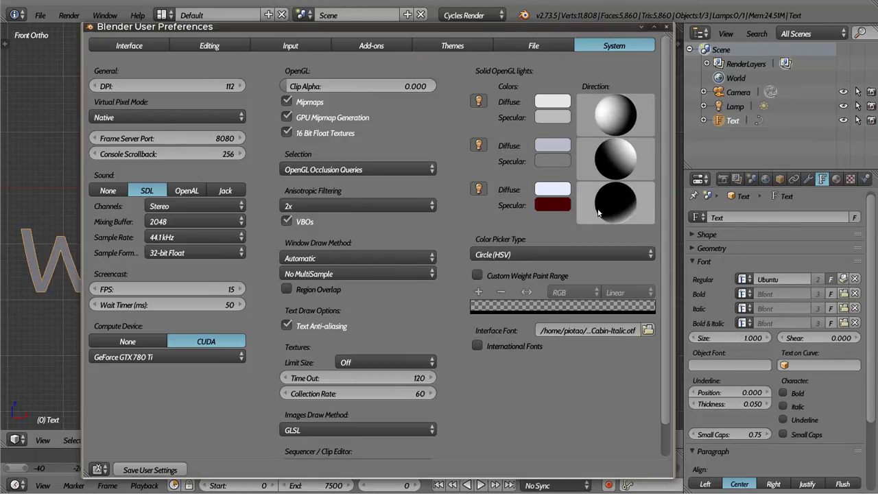
pyautogui.moveTo(532, 302)
pyautogui.keyDown('ctrl'); pyautogui.mouseDown(button='middle')
pyautogui.moveTo(448, 293)
pyautogui.moveTo(467, 289)
pyautogui.mouseUp(button='middle'); pyautogui.keyUp('ctrl')
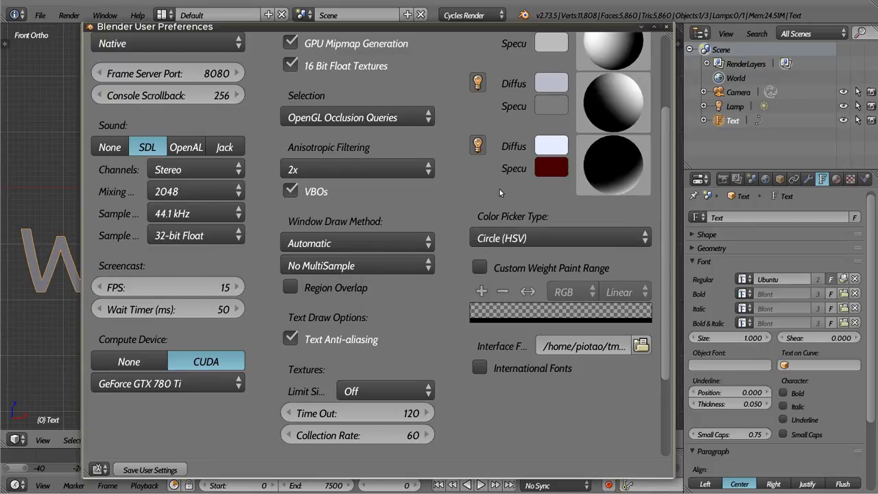
pyautogui.click(641, 346)
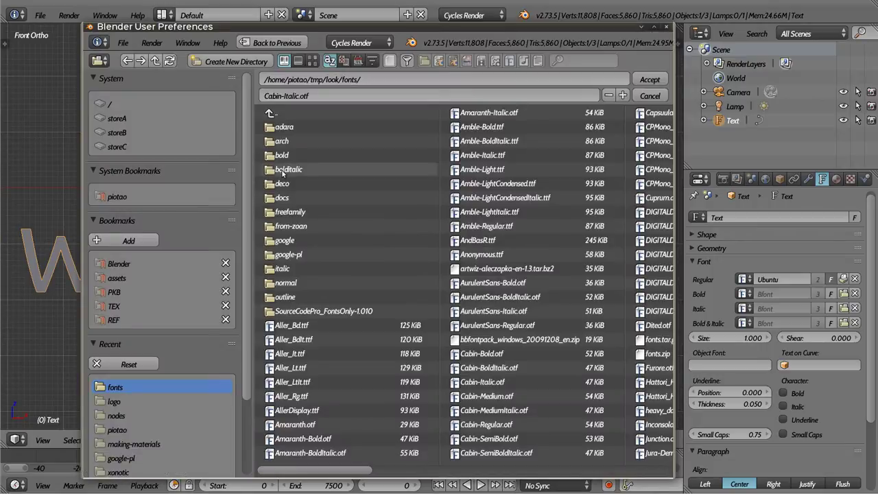
# Try a font from the google-pl folder as the interface font.
pyautogui.click(284, 256)
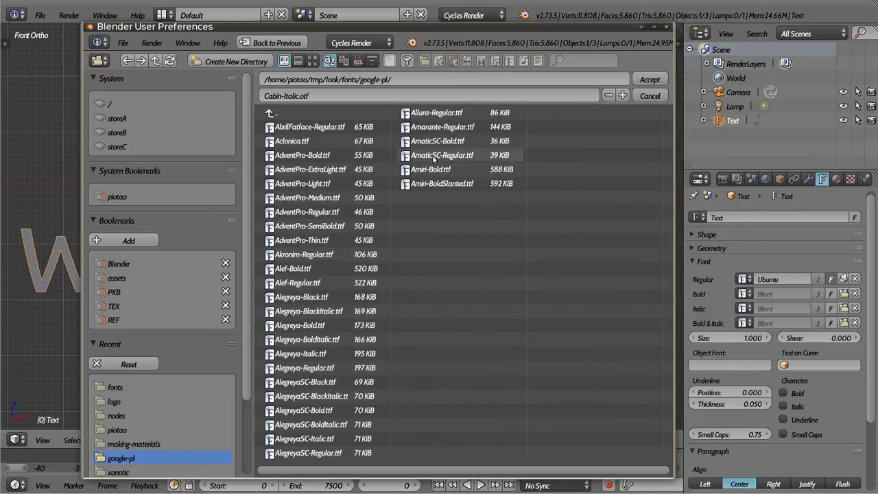
pyautogui.doubleClick(434, 160)
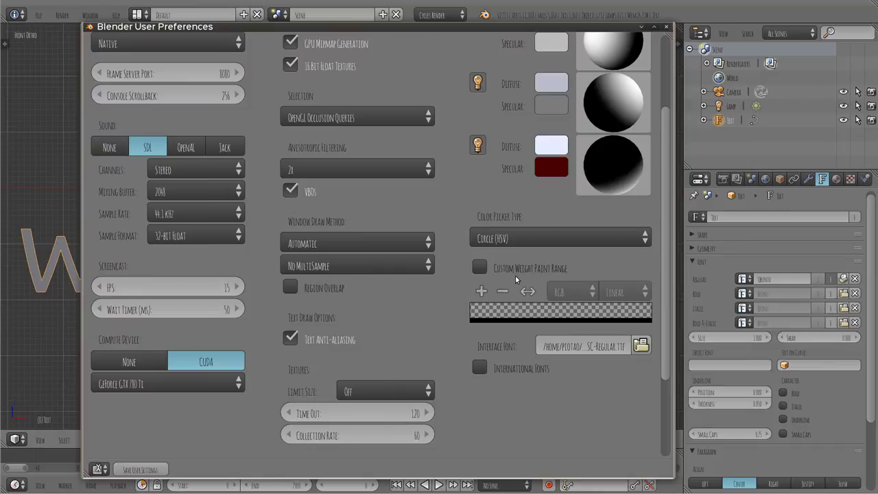
pyautogui.moveTo(516, 277)
pyautogui.keyDown('ctrl'); pyautogui.mouseDown(button='middle')
pyautogui.moveTo(362, 343)
pyautogui.moveTo(472, 300)
pyautogui.mouseUp(button='middle'); pyautogui.keyUp('ctrl')
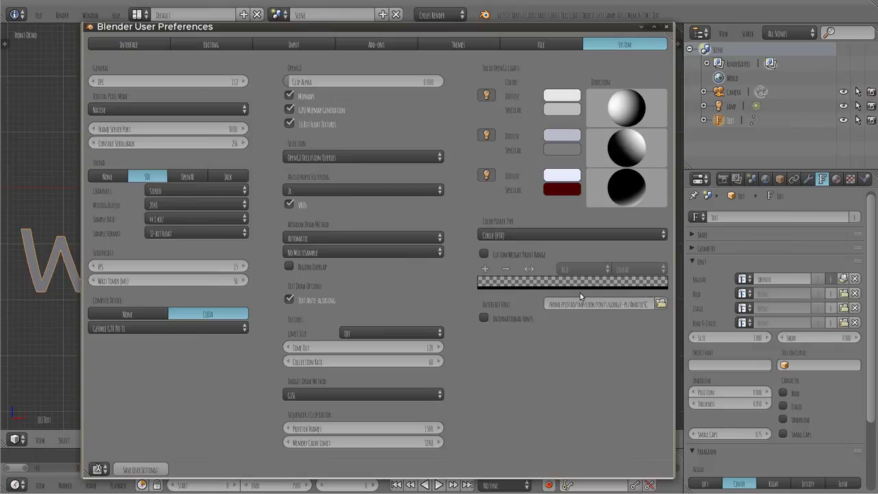
# Clear the Interface Font path so the default font returns.
pyautogui.click(645, 307)
pyautogui.hotkey('ctrl', 'a')
pyautogui.press('BackSpace')
pyautogui.press('Return')
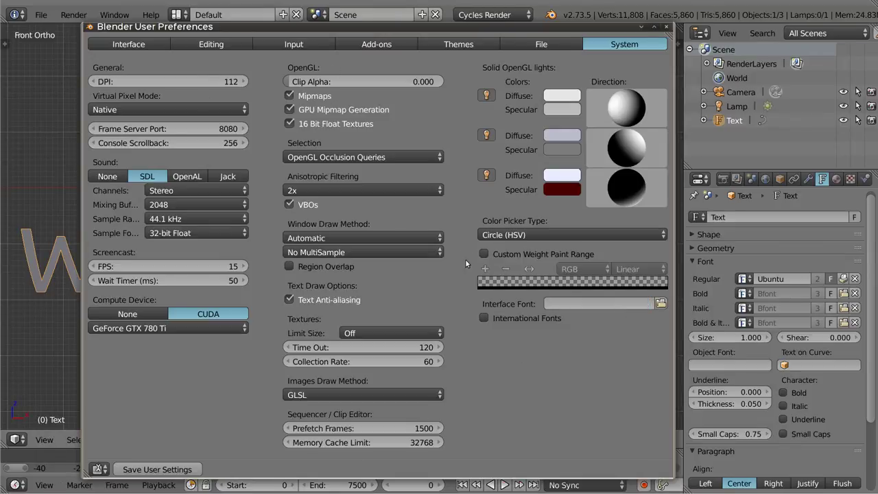
pyautogui.keyDown('alt'); pyautogui.moveTo(466, 226); pyautogui.dragTo(479, 211); pyautogui.keyUp('alt')
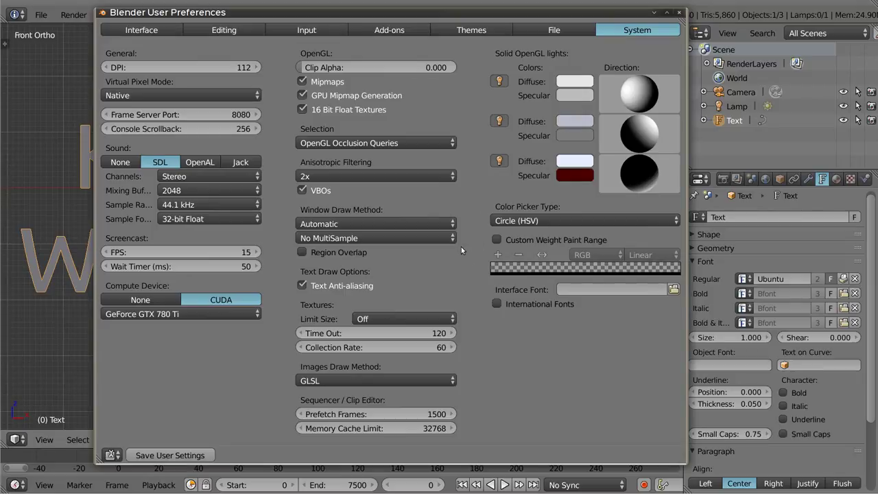
# Open a terminal at the top-left with larger text and a bigger window.
pyautogui.hotkey('ctrl', 'alt', 't')
pyautogui.keyDown('alt'); pyautogui.moveTo(432, 212); pyautogui.dragTo(253, 110); pyautogui.keyUp('alt')
pyautogui.hotkey('ctrl', '+')
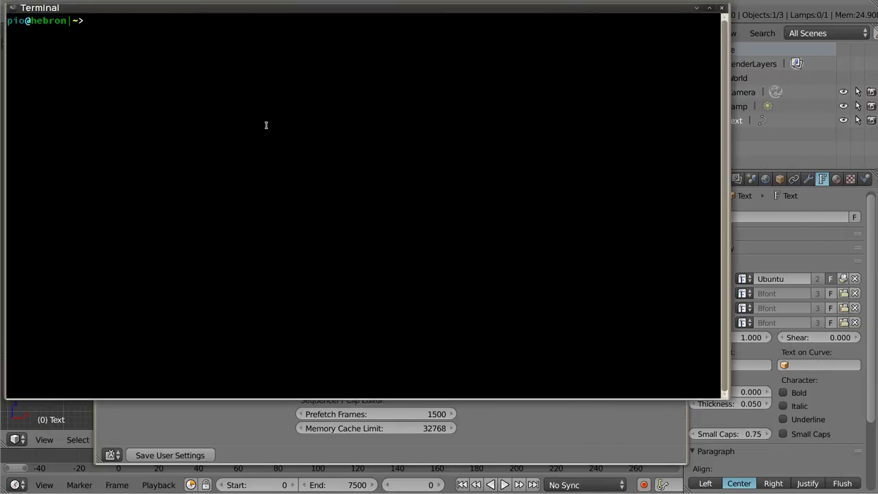
pyautogui.keyDown('alt'); pyautogui.moveTo(633, 344); pyautogui.dragTo(691, 402, button='right'); pyautogui.keyUp('alt')
# Change into bin/blender-git/blender and list its contents with l.
pyautogui.write('cd bin/bl')
pyautogui.press('Tab')
pyautogui.write('blender')
pyautogui.press('Return')
pyautogui.write('lender>')
pyautogui.press('Return')
# Run find | grep -i droidsans to locate droidsans.ttf.gz, then close the terminal.
pyautogui.write('find ')
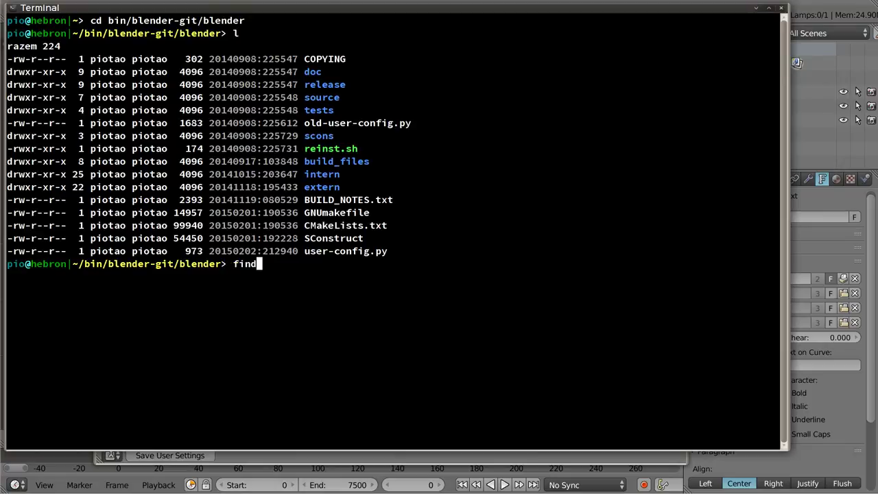
pyautogui.write('| grep -i droidsans')
pyautogui.press('Return')
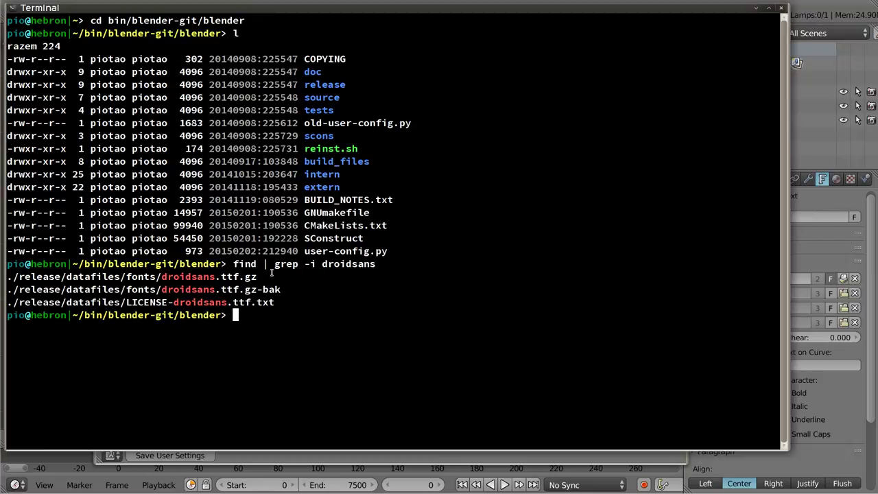
pyautogui.moveTo(282, 291)
pyautogui.mouseDown()
pyautogui.moveTo(160, 290)
pyautogui.moveTo(258, 276)
pyautogui.mouseUp()
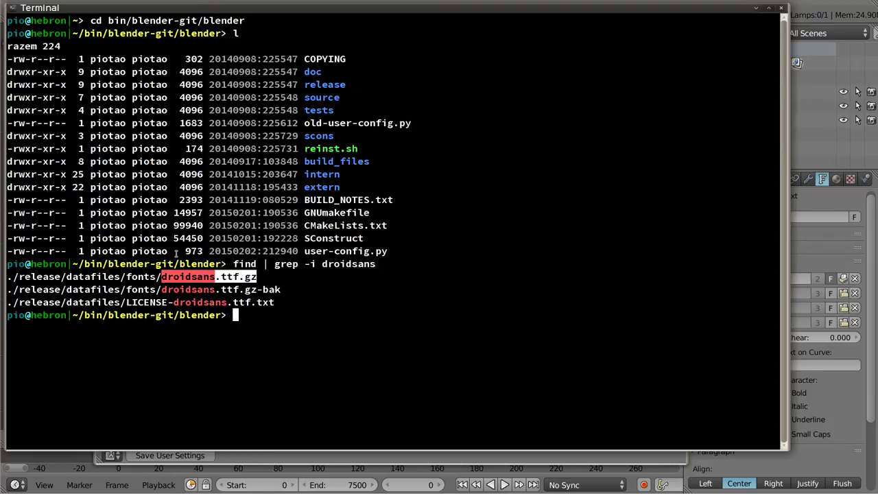
pyautogui.click(274, 302)
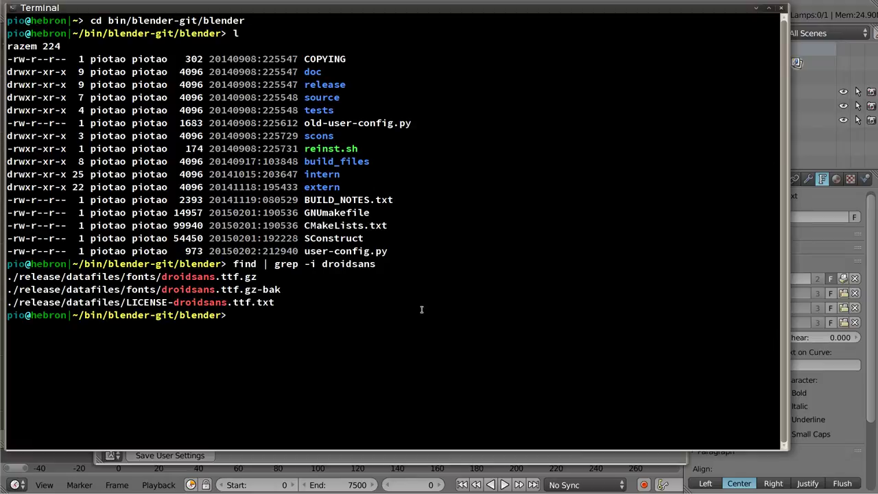
pyautogui.hotkey('alt', 'Tab')
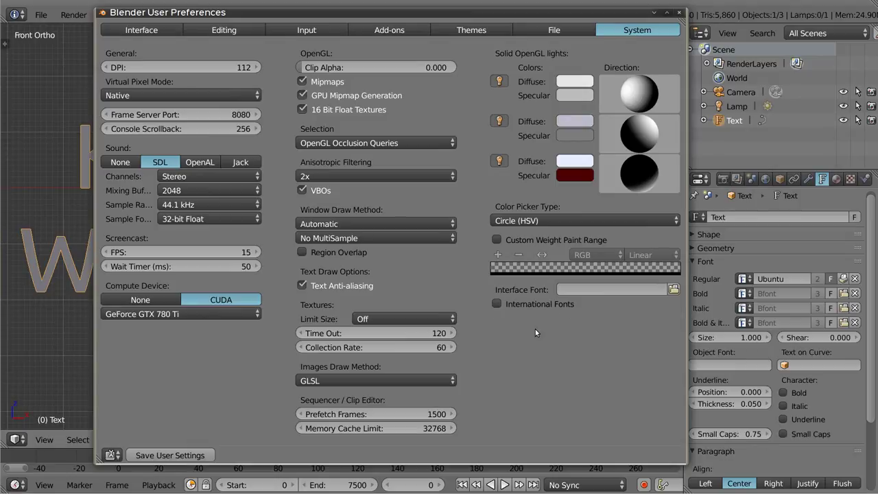
# Enable International Fonts in the System settings and move the preferences window up.
pyautogui.click(490, 306)
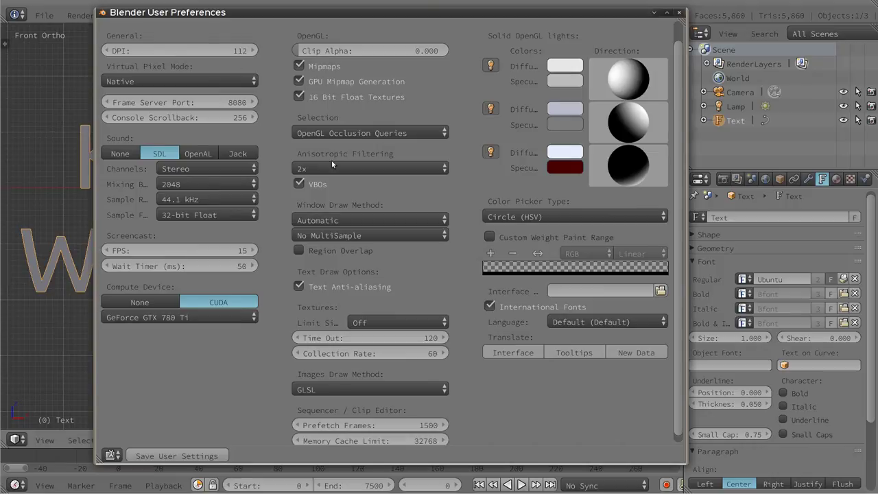
pyautogui.keyDown('alt'); pyautogui.moveTo(632, 410); pyautogui.dragTo(626, 401); pyautogui.keyUp('alt')
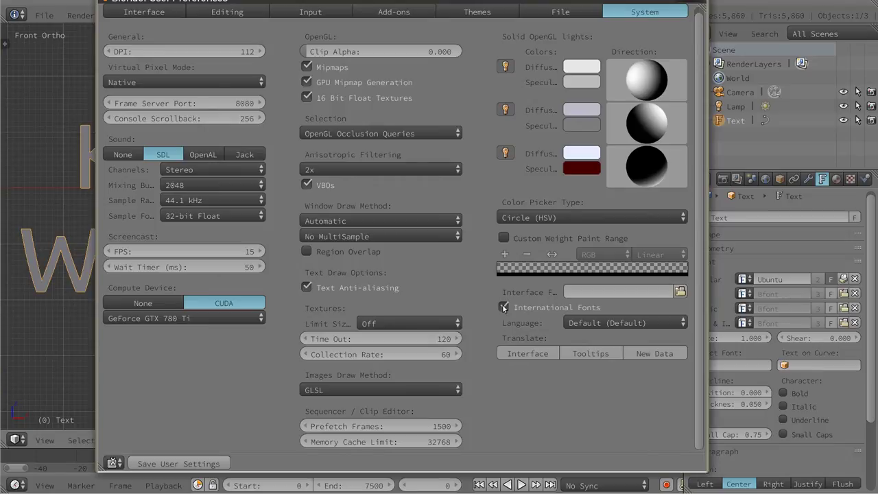
# Switch the interface language to Russian, then to Hindi.
pyautogui.click(596, 323)
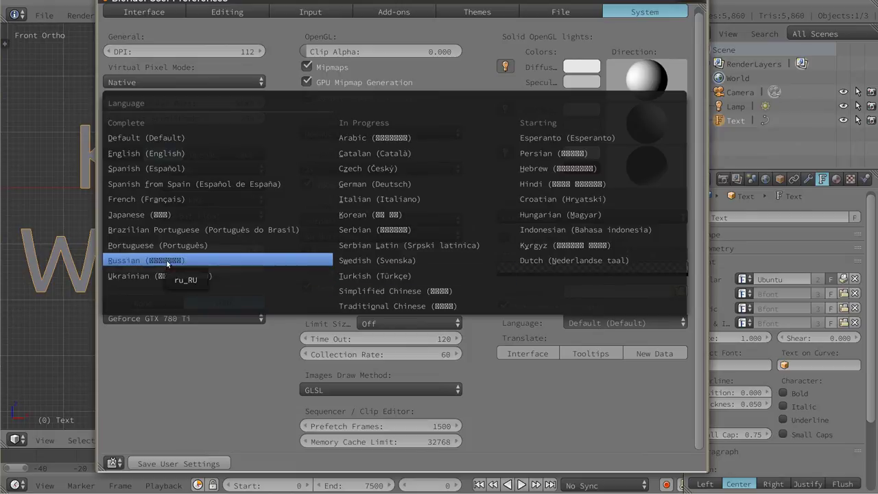
pyautogui.click(166, 259)
pyautogui.click(614, 322)
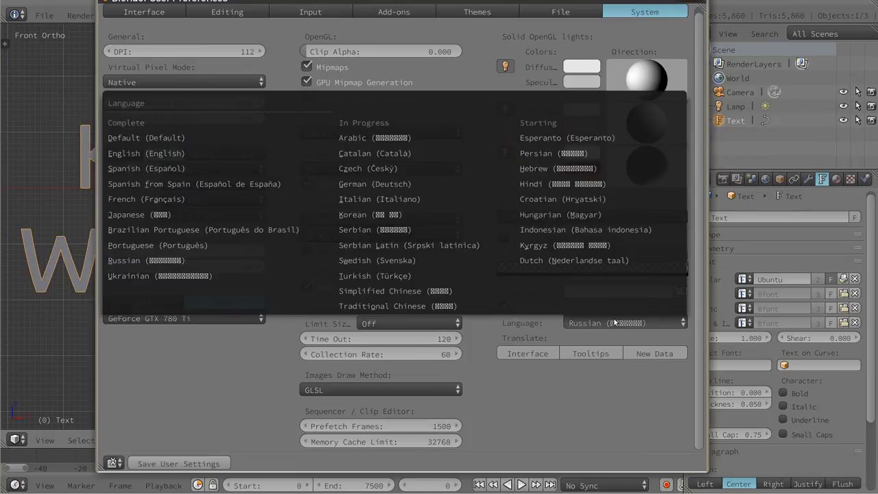
pyautogui.click(549, 185)
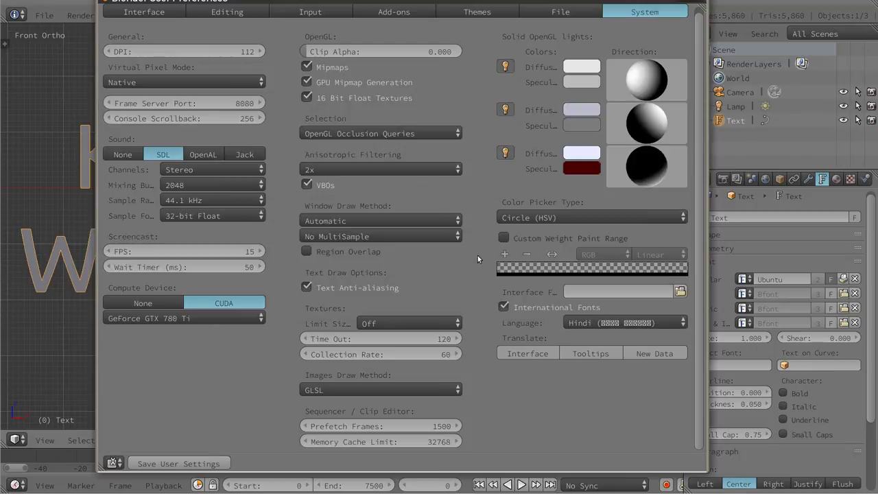
# Show the scene's Render properties and set the language back to Default.
pyautogui.keyDown('alt'); pyautogui.moveTo(589, 311); pyautogui.dragTo(511, 254); pyautogui.keyUp('alt')
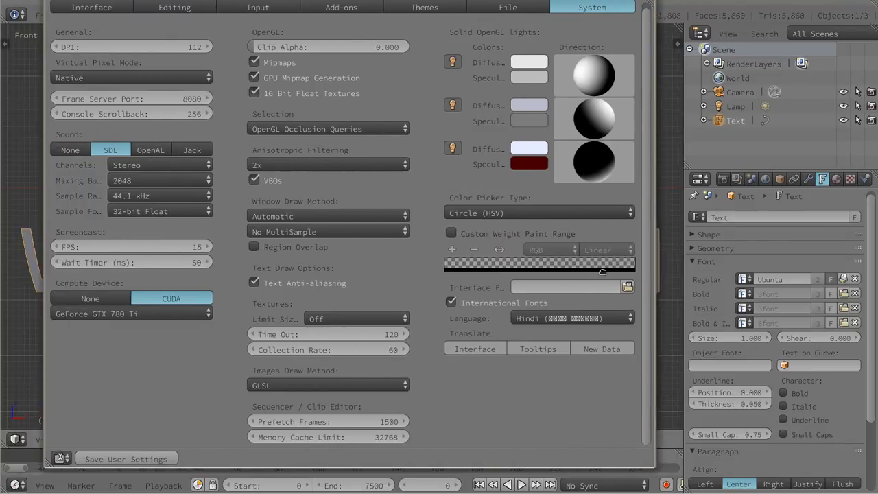
pyautogui.click(723, 180)
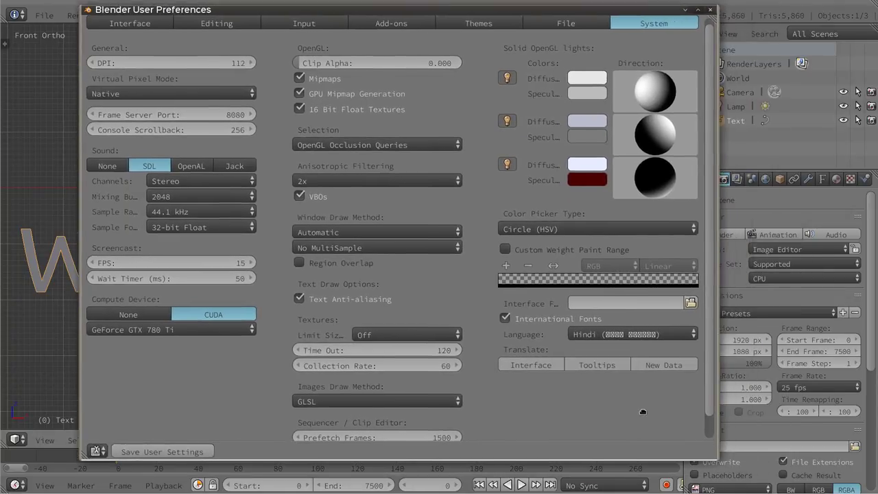
pyautogui.click(574, 336)
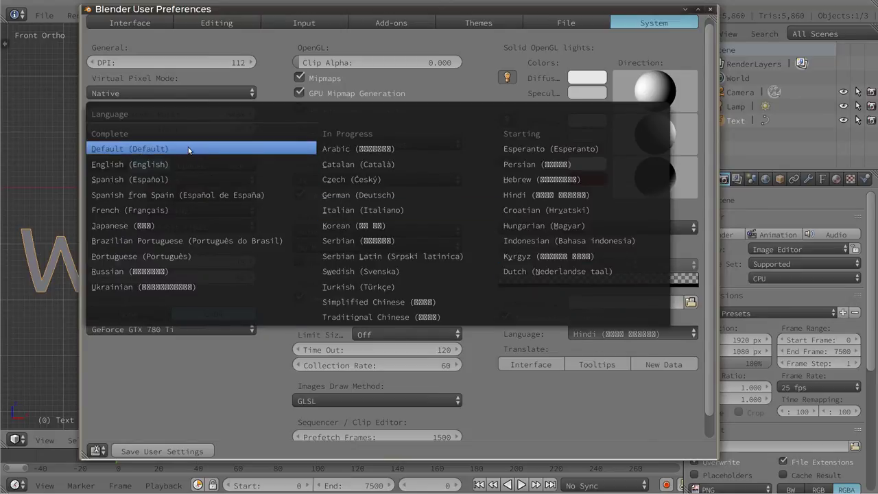
pyautogui.click(188, 147)
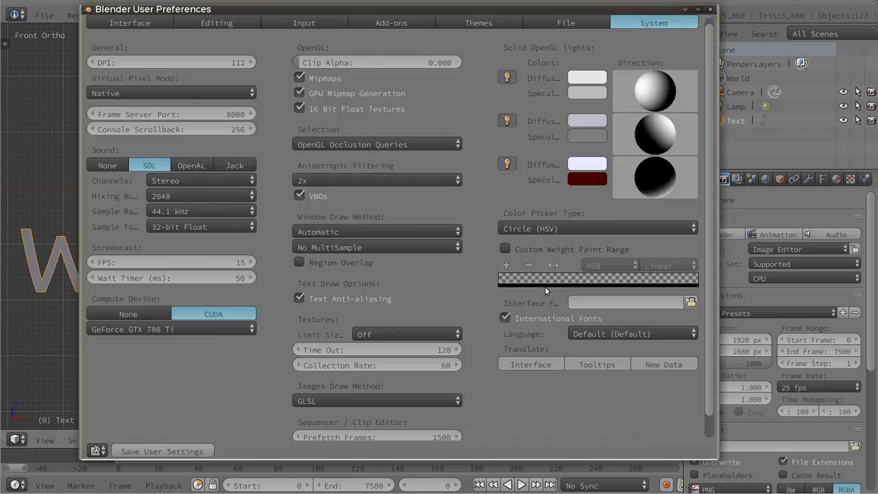
# Close User Preferences, show the viewport sidebar and expand its Shading panel.
pyautogui.click(710, 9)
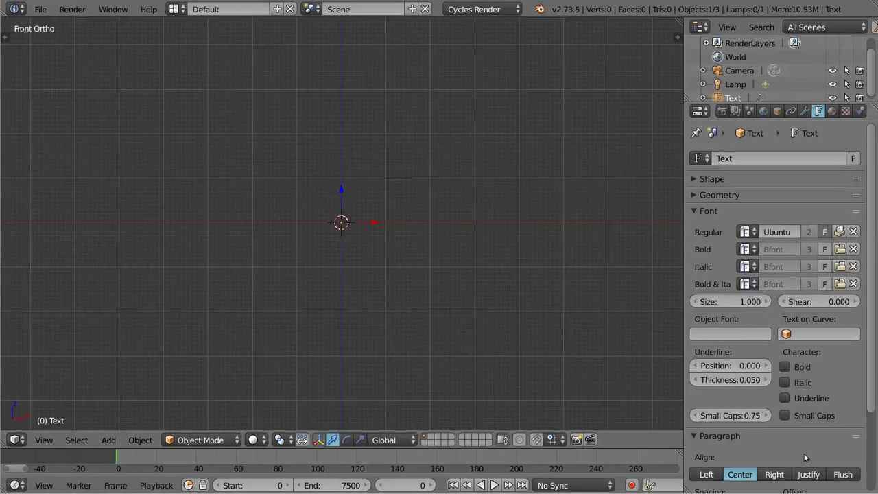
pyautogui.press('n')
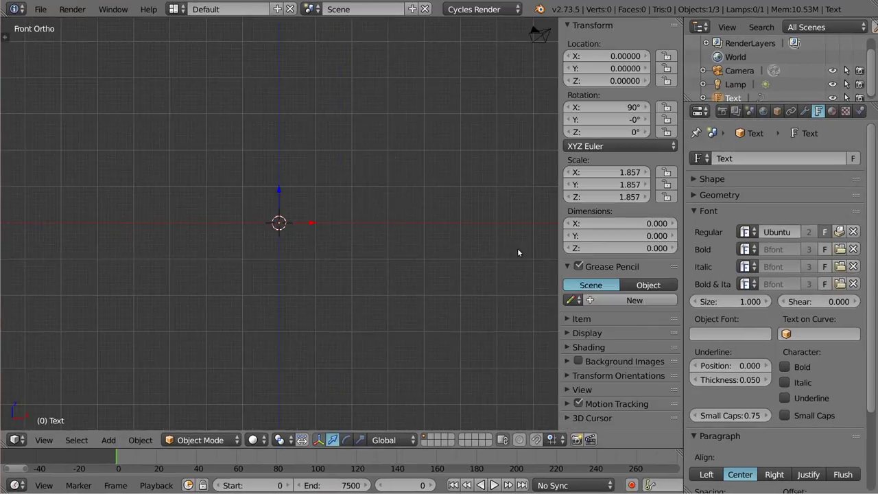
pyautogui.click(567, 349)
pyautogui.scroll(-2, 584, 371)
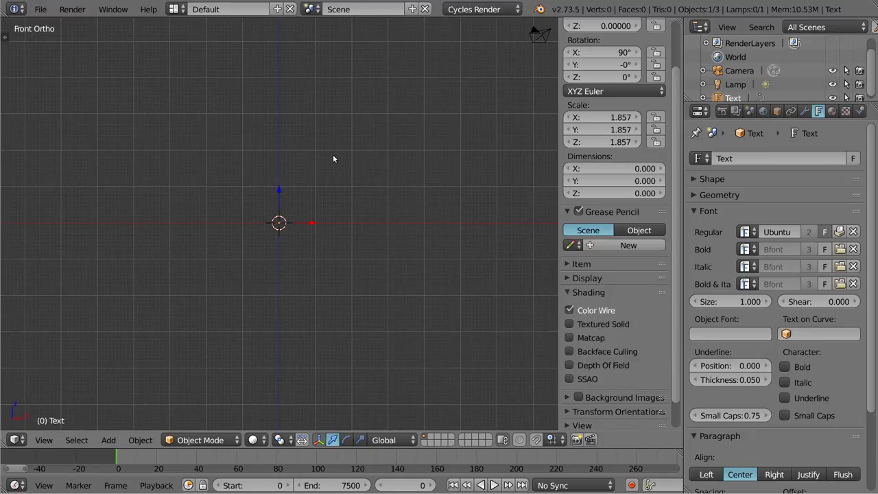
# Hide the sidebar, reopen User Preferences on System, and enable International Fonts.
pyautogui.press('n')
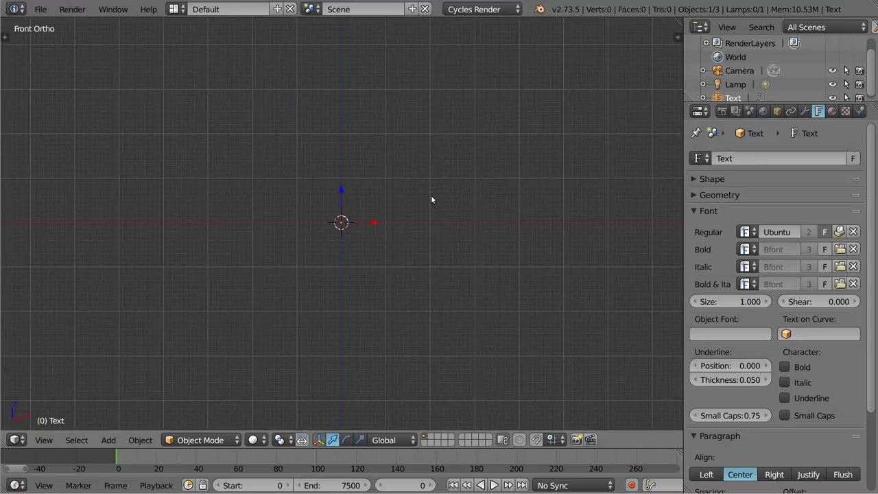
pyautogui.hotkey('ctrl', 'alt', 'u')
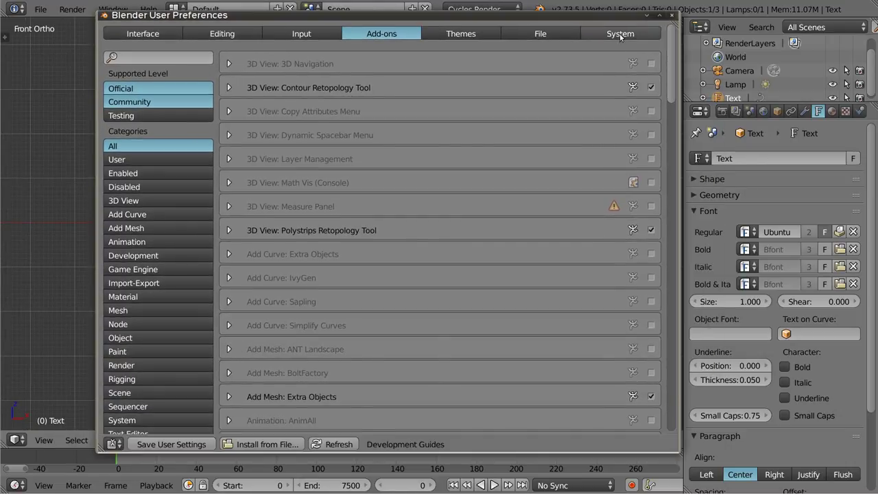
pyautogui.click(621, 34)
pyautogui.click(486, 326)
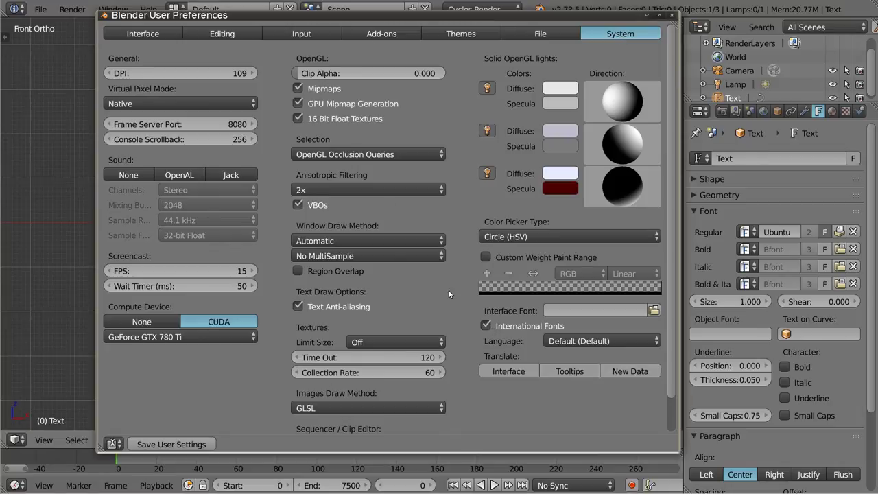
# Set the language to Japanese, preview translated interface labels, then turn that back off.
pyautogui.click(582, 341)
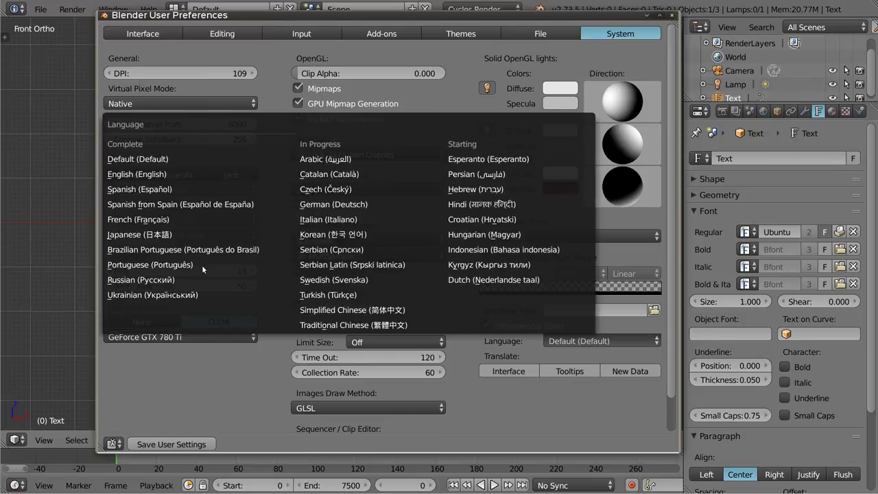
pyautogui.click(171, 235)
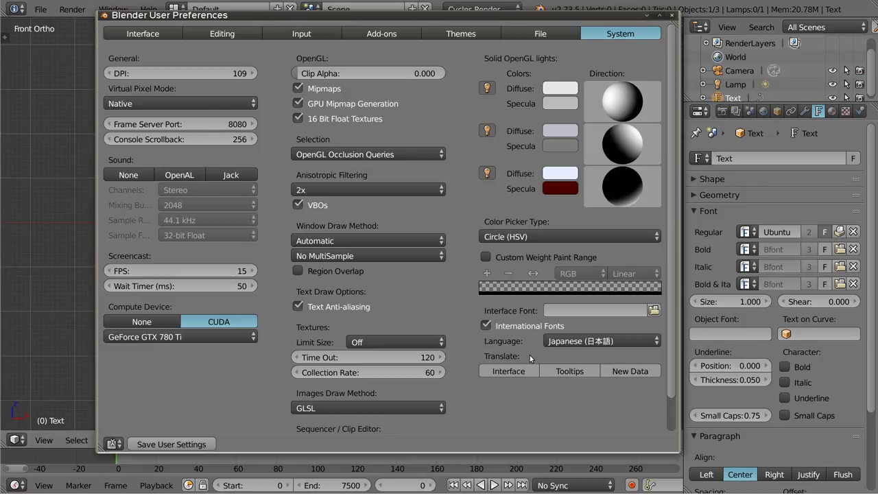
pyautogui.click(509, 372)
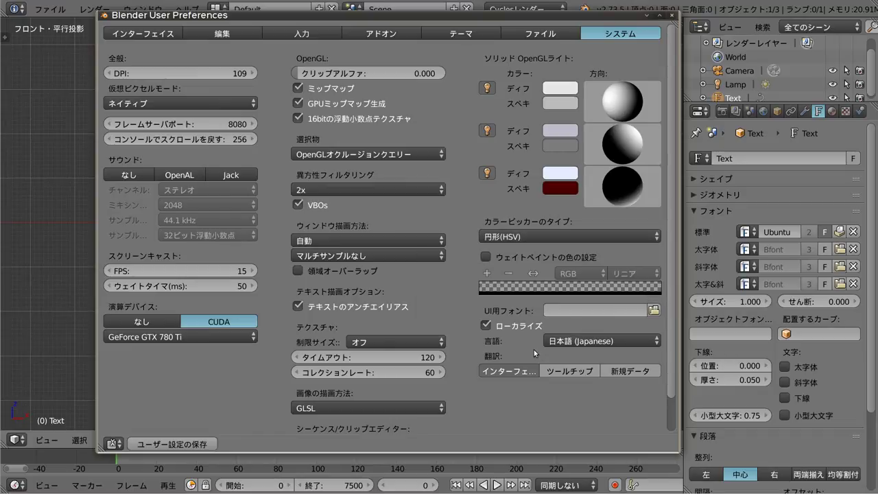
pyautogui.click(511, 373)
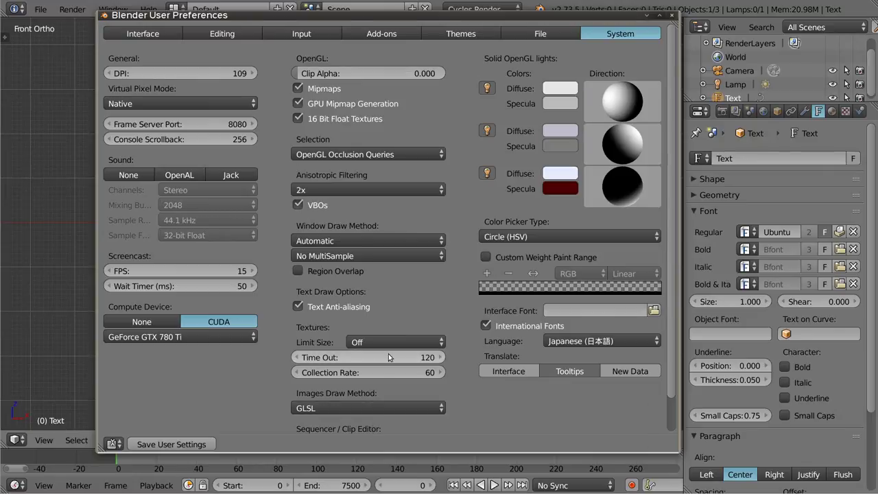
# Set the interface language to Arabic (العربية), then reopen the language list and cancel it.
pyautogui.click(579, 339)
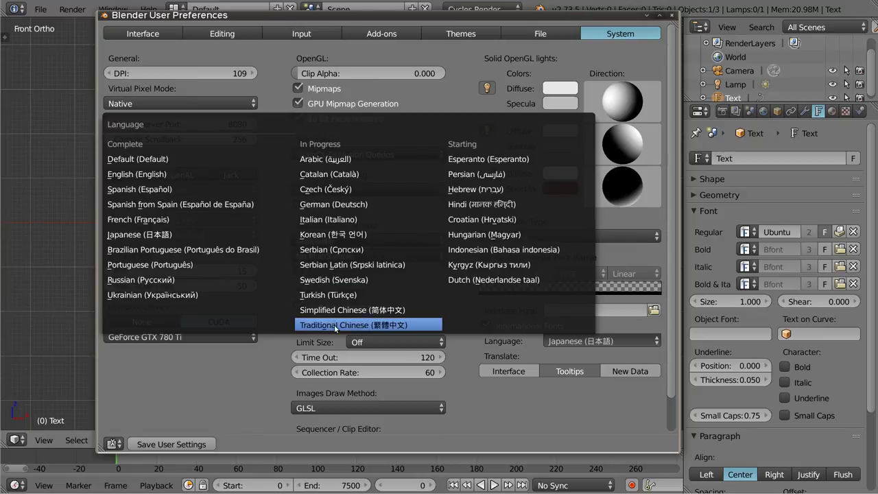
pyautogui.click(342, 161)
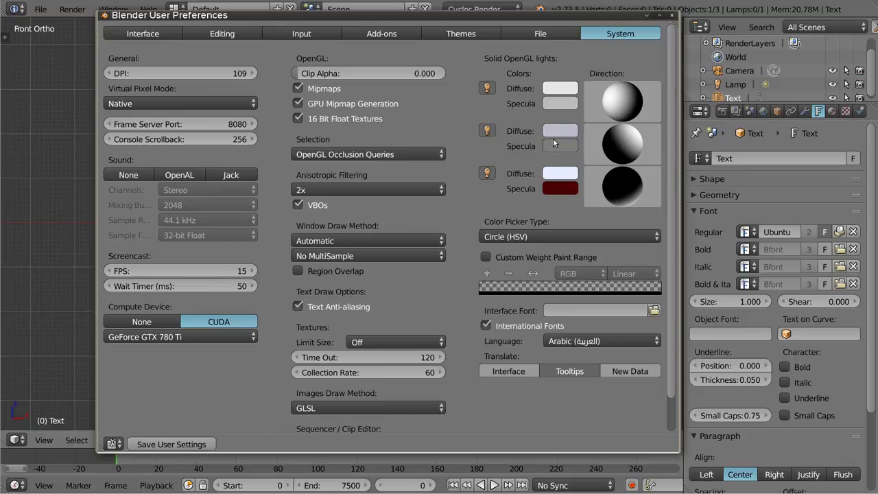
pyautogui.click(562, 343)
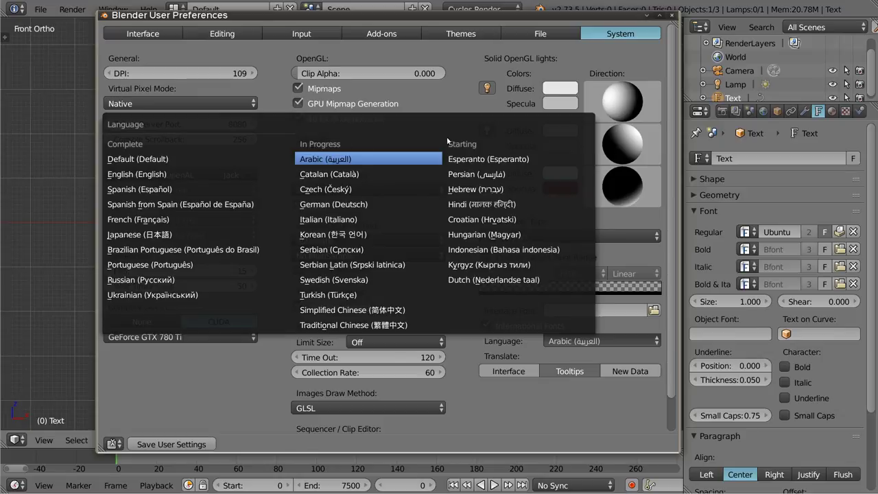
pyautogui.press('Escape')
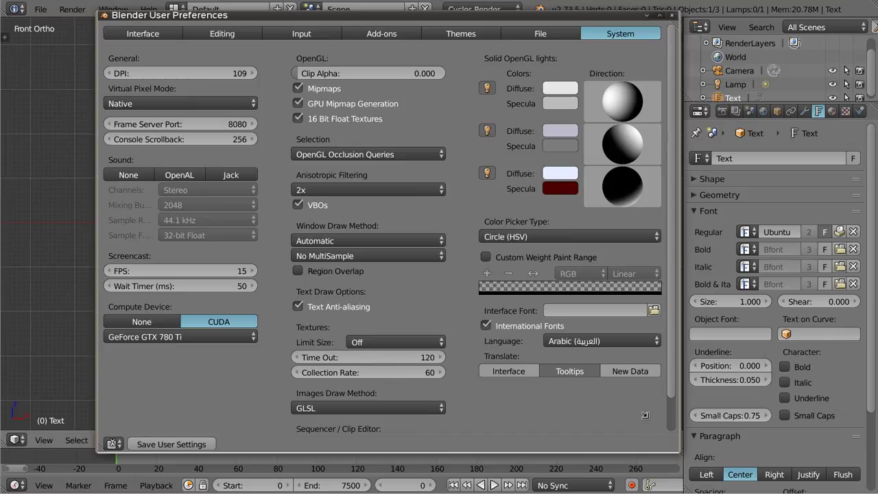
# Enlarge the preferences window slightly and switch the interface language to Persian.
pyautogui.moveTo(649, 418); pyautogui.dragTo(656, 430)
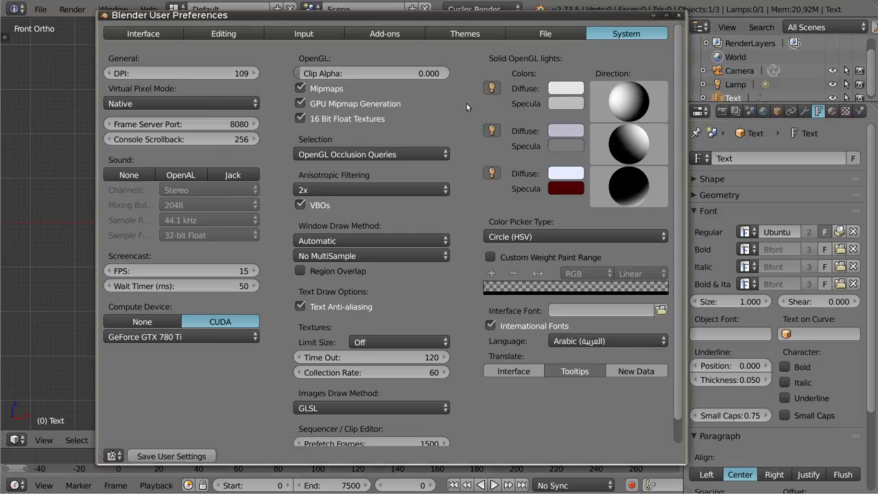
pyautogui.click(584, 346)
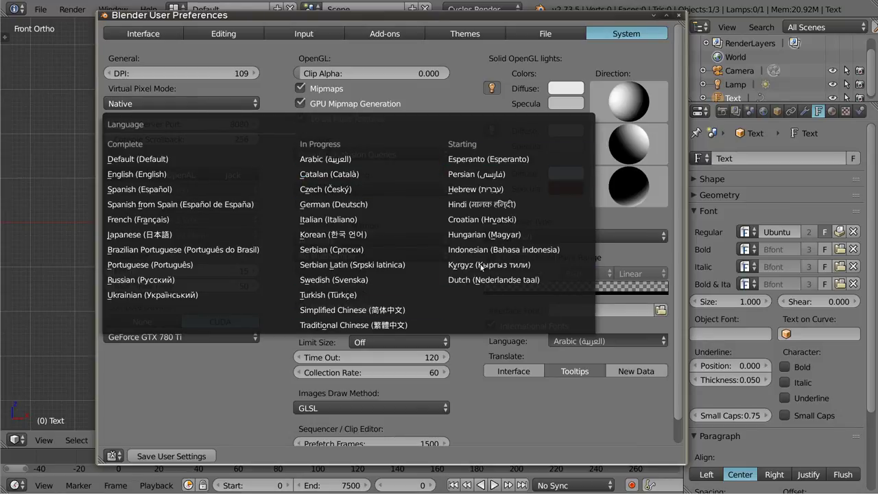
pyautogui.click(463, 175)
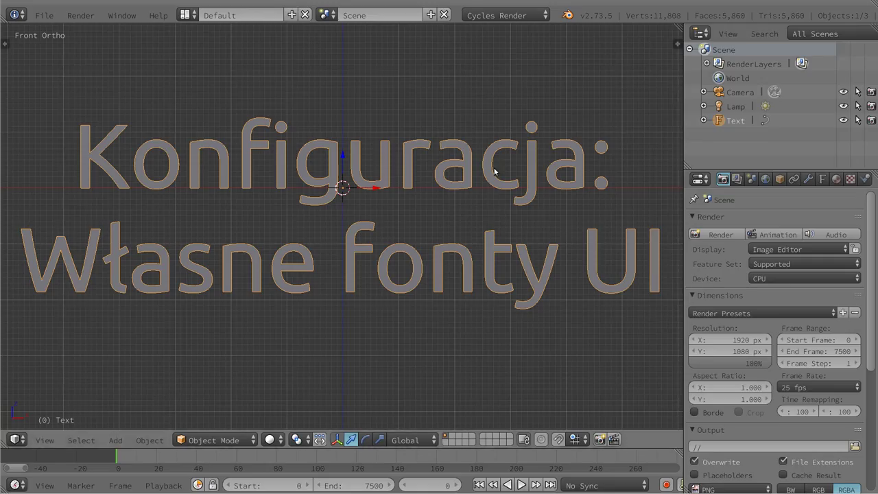
# Reopen User Preferences enlarged, then open a terminal positioned at the top-left.
pyautogui.hotkey('ctrl', 'alt', 'u')
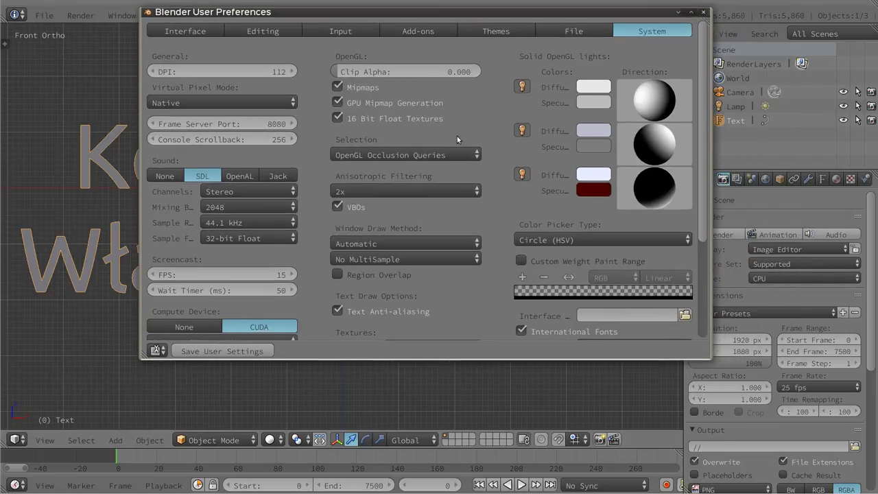
pyautogui.keyDown('alt'); pyautogui.moveTo(630, 330); pyautogui.dragTo(675, 431, button='right'); pyautogui.keyUp('alt')
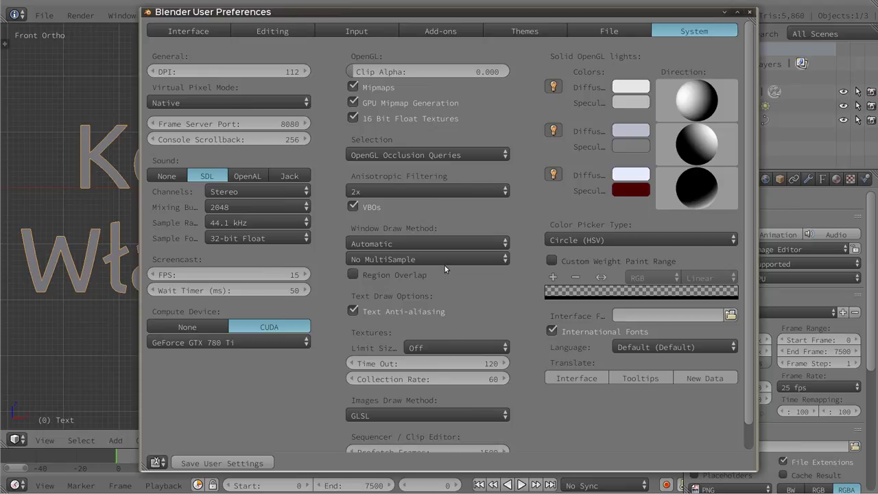
pyautogui.hotkey('ctrl', 'alt', 't')
pyautogui.moveTo(447, 261)
pyautogui.keyDown('alt'); pyautogui.mouseDown()
pyautogui.moveTo(284, 153)
pyautogui.moveTo(211, 139)
pyautogui.mouseUp(); pyautogui.keyUp('alt')
# Resize the terminal, enter tmp/look/fonts and list its contents in detail with ll.
pyautogui.hotkey('alt', 'F10')
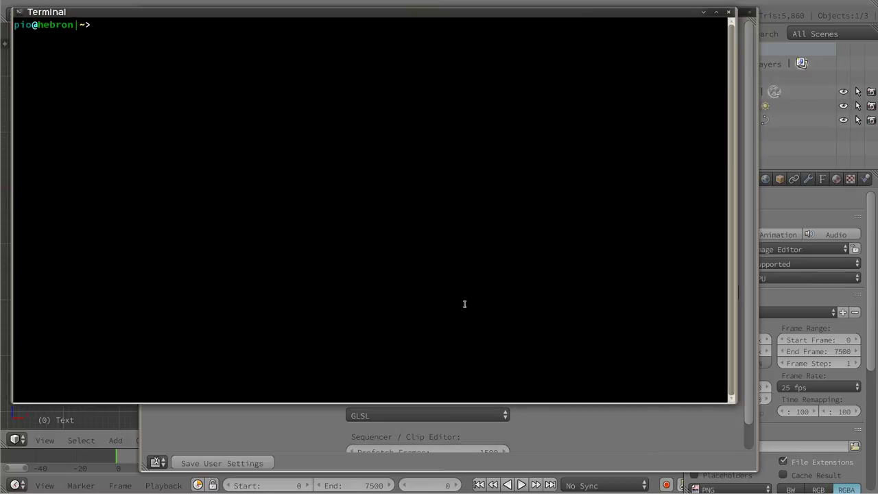
pyautogui.hotkey('alt', 'F8')
pyautogui.press('Return')
pyautogui.write('cd tmp/')
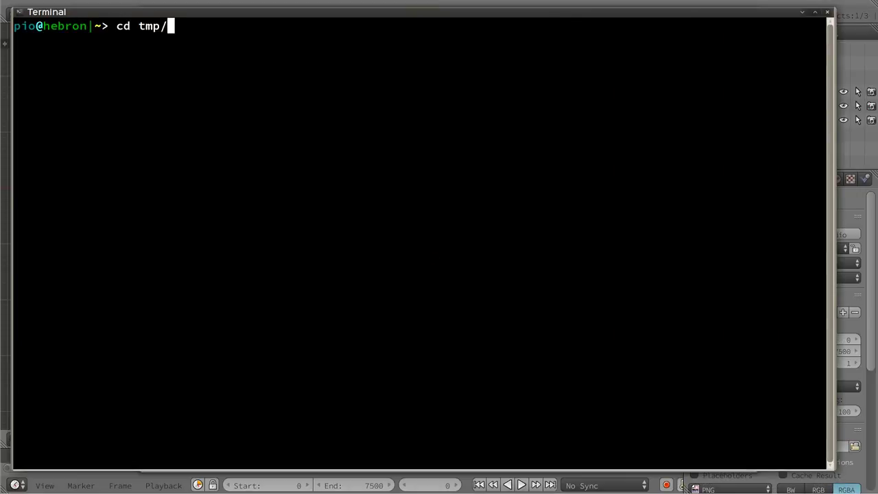
pyautogui.write('look/fon')
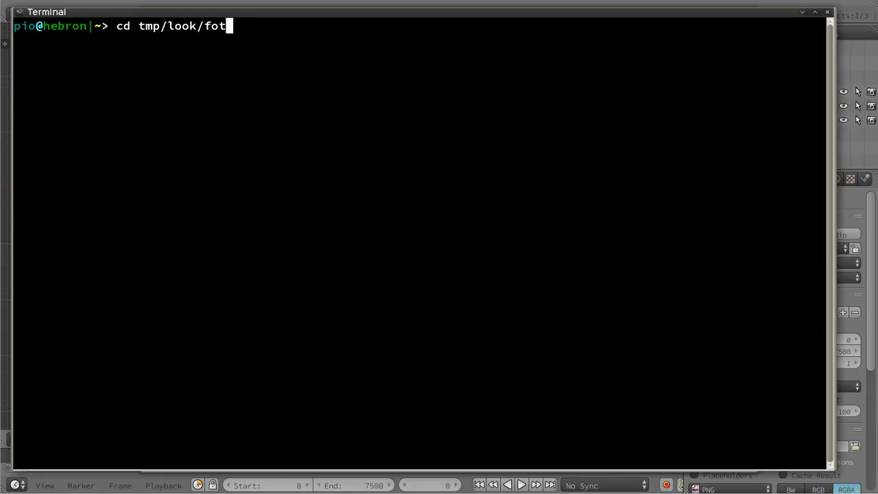
pyautogui.press('Tab')
pyautogui.press('Return')
pyautogui.write('ll')
pyautogui.press('Return')
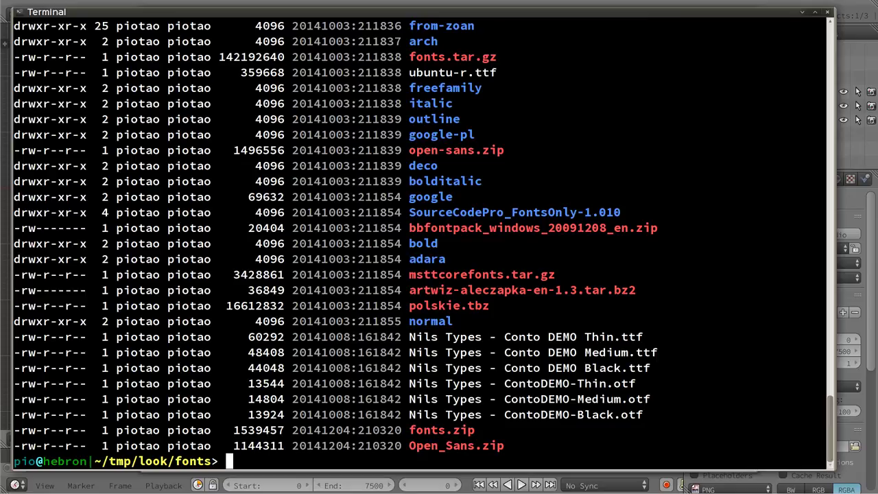
# Enter SourceCodePro_FontsOnly-1.010/TTF, list its fonts, and select the SourceCodePro-Bold.ttf name.
pyautogui.write('cd So')
pyautogui.press('Tab')
pyautogui.press('Return')
pyautogui.write('l')
pyautogui.press('Return')
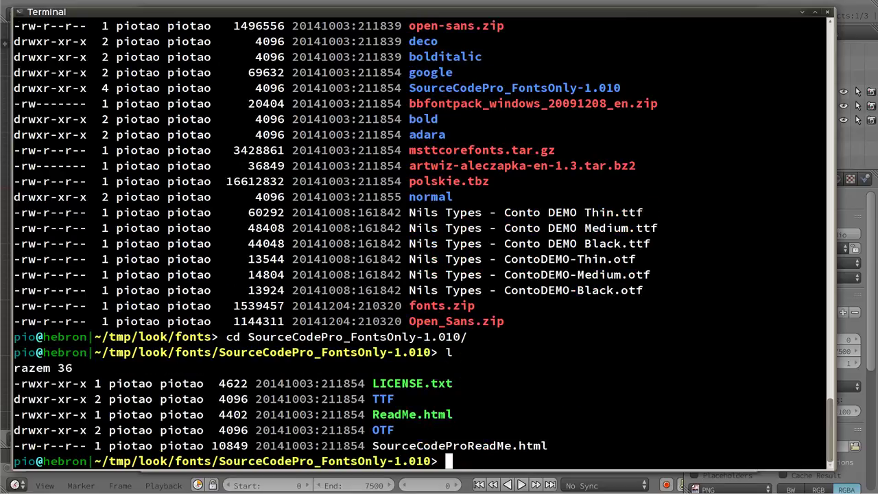
pyautogui.write('cd TTF')
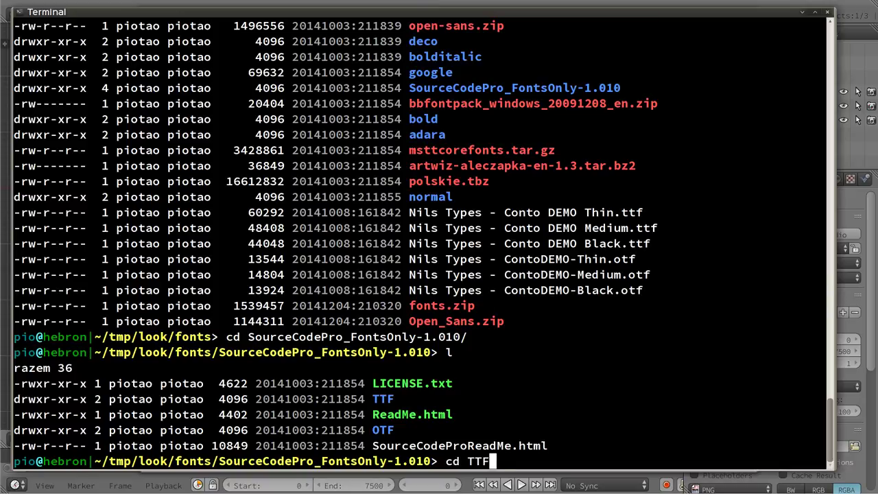
pyautogui.press('Return')
pyautogui.write('l')
pyautogui.press('Return')
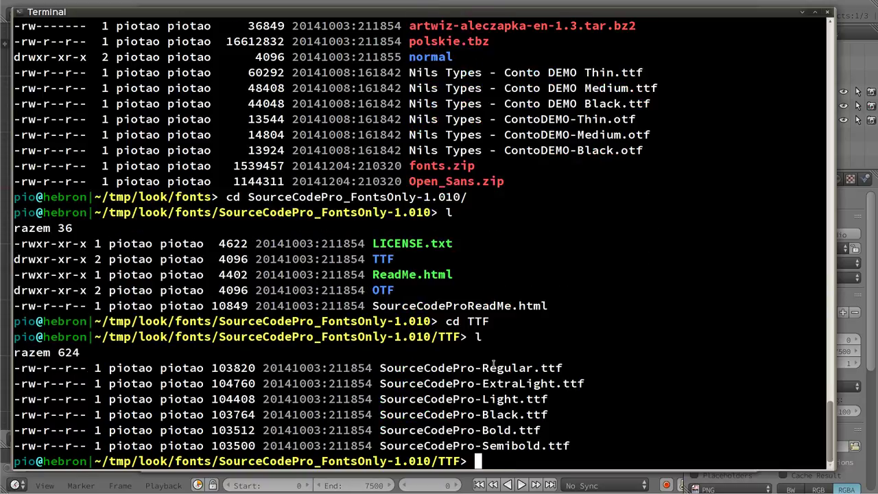
pyautogui.moveTo(380, 431); pyautogui.dragTo(540, 430)
pyautogui.hotkey('ctrl', 'c')
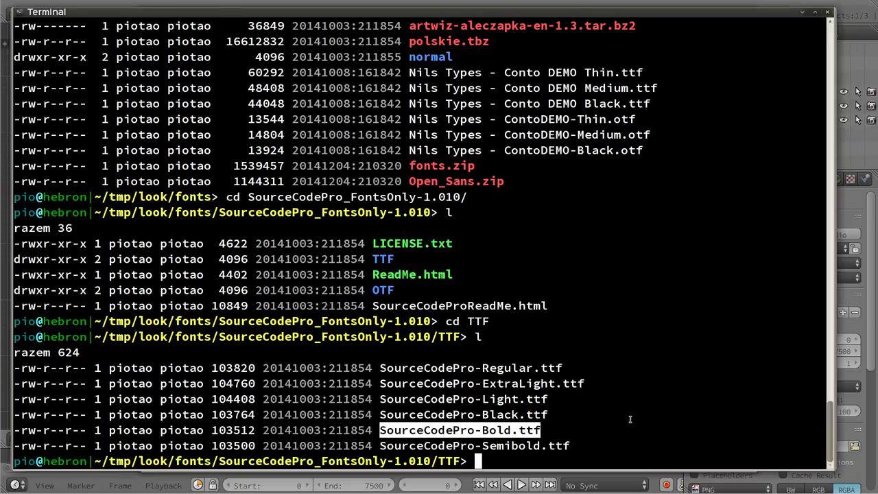
# Copy SourceCodePro-Bold.ttf into ~/bin/blender-git/blender/.
pyautogui.write('cp ~/bin/')
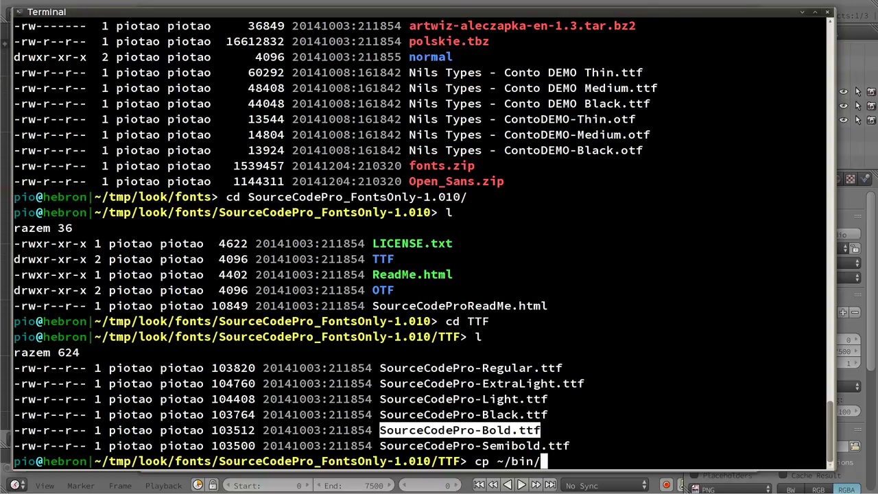
pyautogui.write('blender-git/blender/')
pyautogui.press('Return')
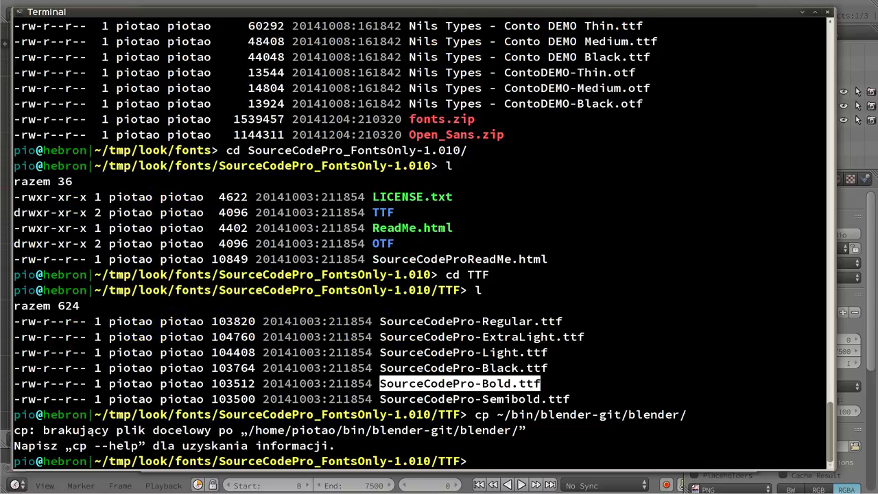
pyautogui.press('Up')
pyautogui.press('Left')
pyautogui.press('Left')
pyautogui.press('Left')
pyautogui.press('Left')
pyautogui.press('Left')
pyautogui.press('Left')
pyautogui.press('Right')
pyautogui.press('Right')
pyautogui.press('shift+Insert')
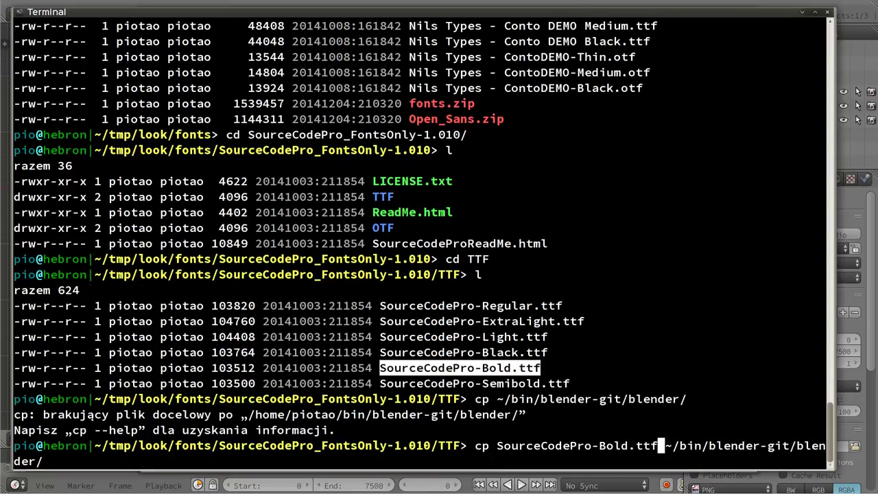
pyautogui.press('Return')
# Change into ~/bin/blender-git/blender, list it, and select the copied font's name.
pyautogui.write('cd ~/bin/bl')
pyautogui.press('Tab')
pyautogui.write('ble')
pyautogui.press('Tab')
pyautogui.press('Return')
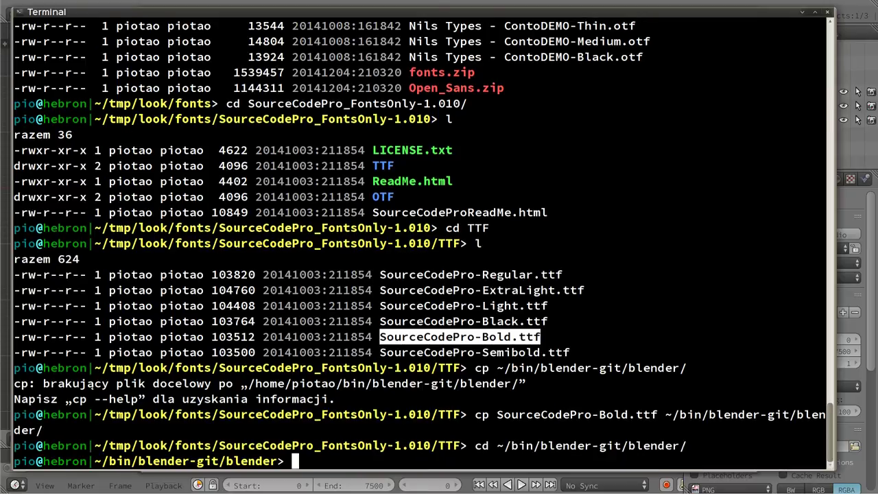
pyautogui.write('l')
pyautogui.press('Return')
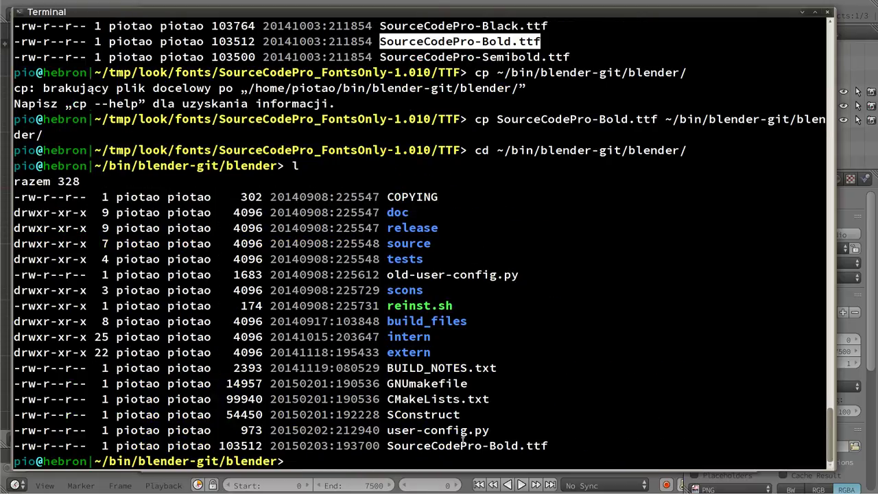
pyautogui.moveTo(387, 445); pyautogui.dragTo(549, 446)
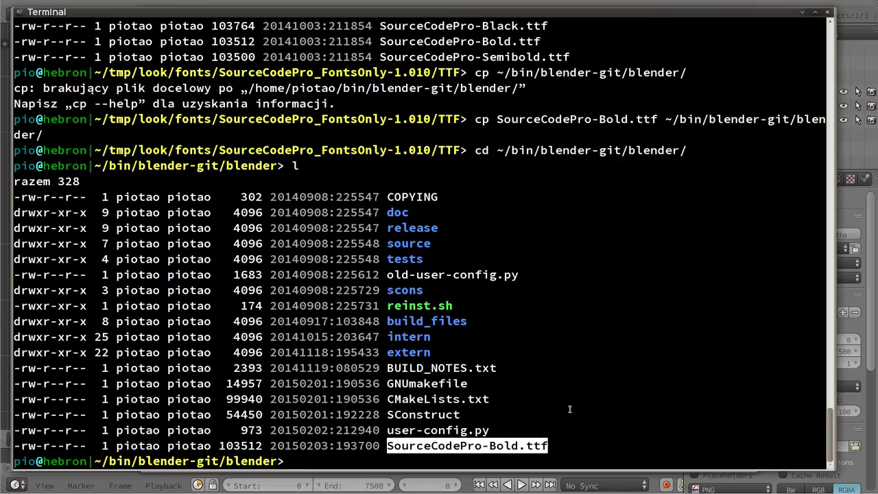
# Gzip SourceCodePro-Bold.ttf and list the folder to check the archive.
pyautogui.write('gzip So')
pyautogui.press('Tab')
pyautogui.press('Return')
pyautogui.write('l')
pyautogui.press('Return')
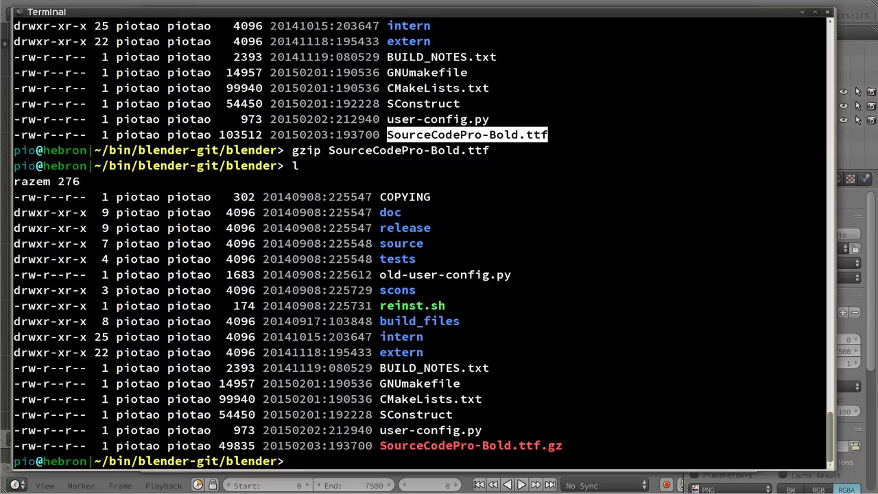
# Rename the compressed font archive to droidsans.ttf.gz.
pyautogui.write('m ')
pyautogui.write(' Sou')
pyautogui.press('Tab')
pyautogui.write('droidsans.ttf.gz')
pyautogui.press('Return')
pyautogui.write('l')
pyautogui.press('Return')
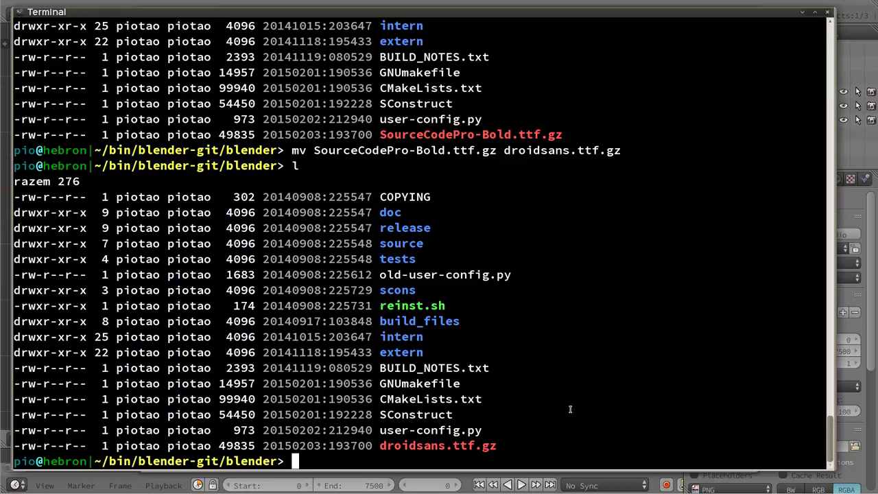
# Move droidsans.ttf.gz into the release folder.
pyautogui.moveTo(387, 227); pyautogui.dragTo(432, 227)
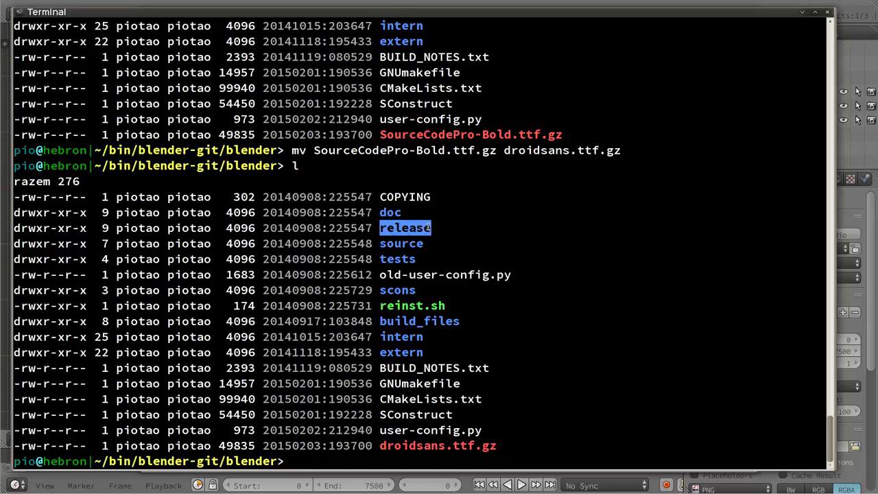
pyautogui.write('mv dr')
pyautogui.press('Tab')
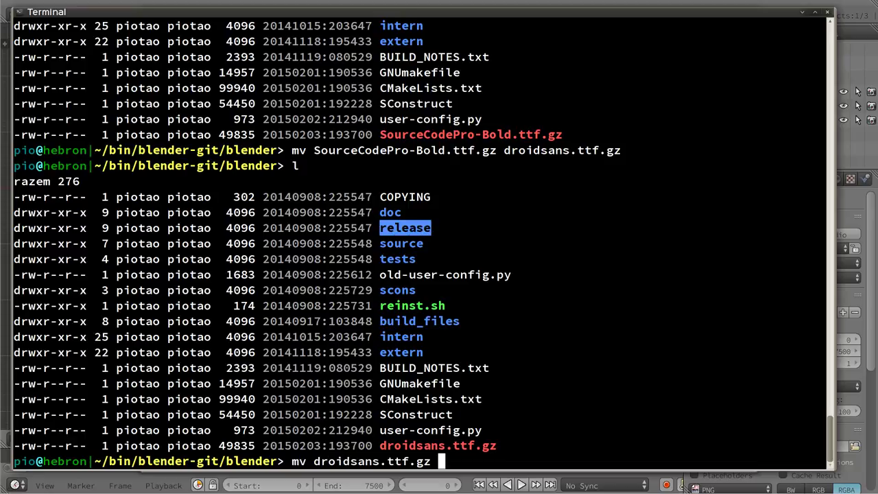
pyautogui.write('rele')
pyautogui.press('Tab')
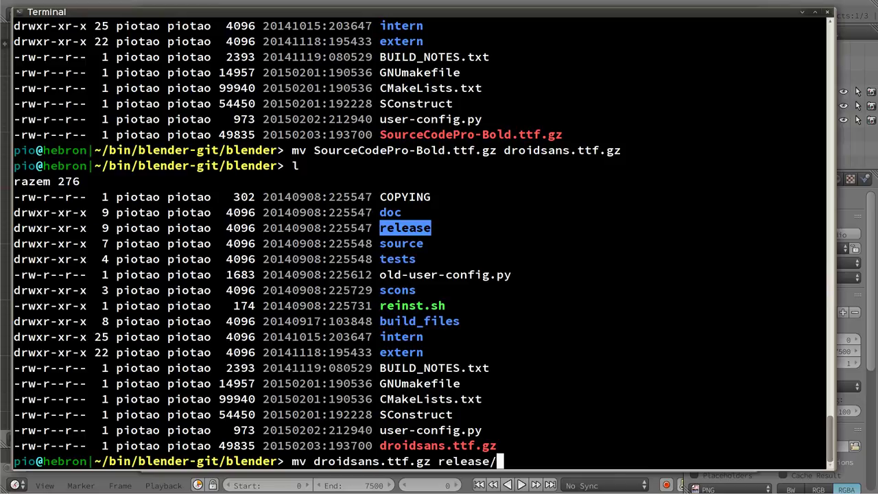
pyautogui.press('Return')
# Change into release/datafiles and list its contents.
pyautogui.write('l')
pyautogui.press('Return')
pyautogui.write('cd release/')
pyautogui.press('Return')
pyautogui.write('l')
pyautogui.press('Return')
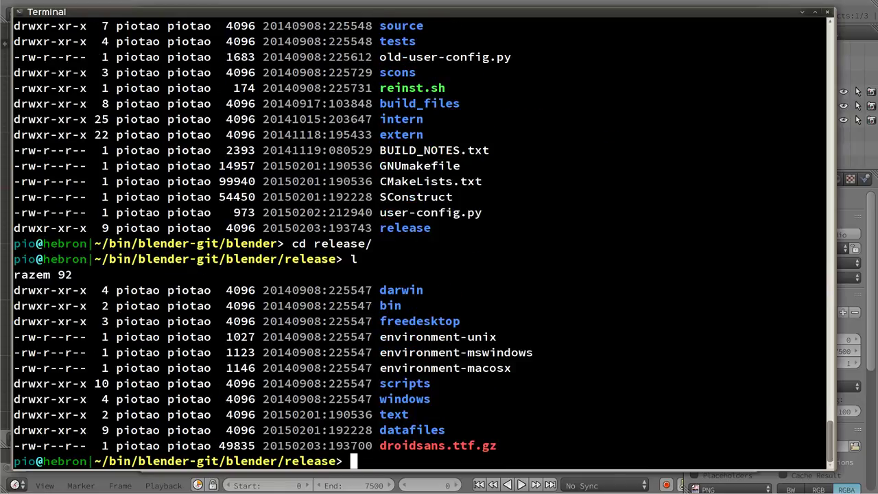
pyautogui.write('cd da')
pyautogui.press('Tab')
pyautogui.press('Return')
pyautogui.write('l')
pyautogui.press('Return')
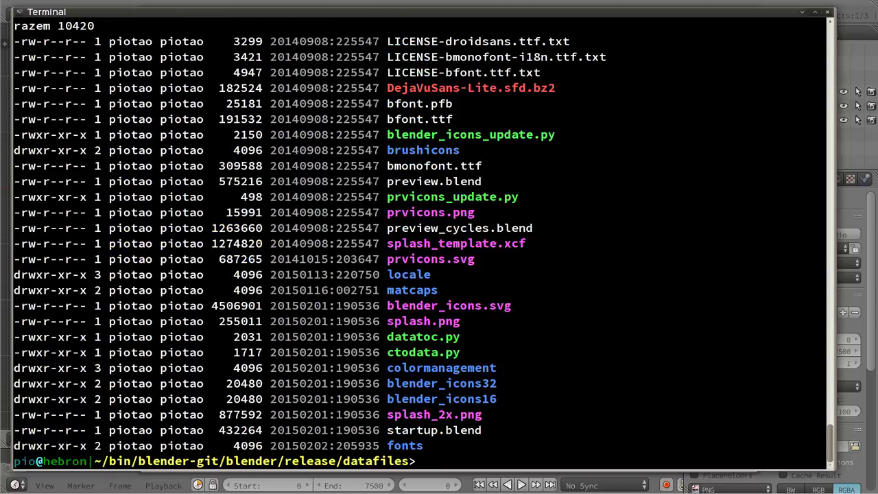
# Inspect the datafiles listing and select the fonts folder name.
pyautogui.hotkey('alt', 'Tab')
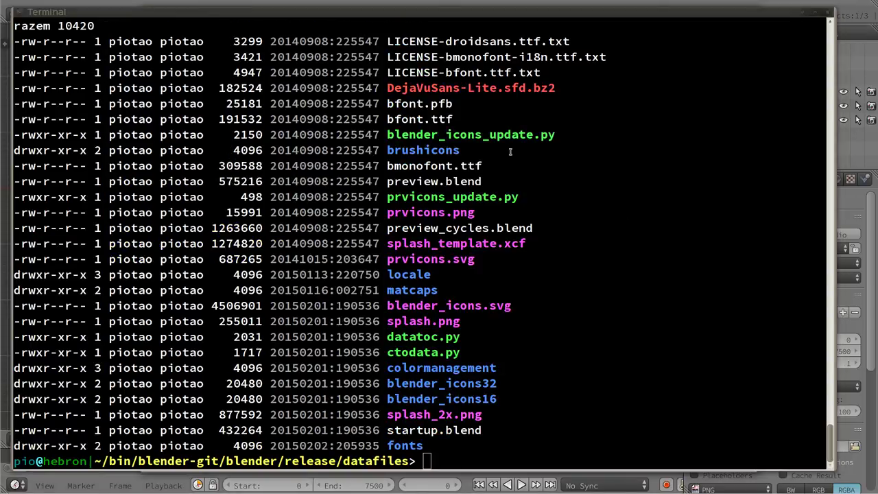
pyautogui.moveTo(389, 89); pyautogui.dragTo(573, 88)
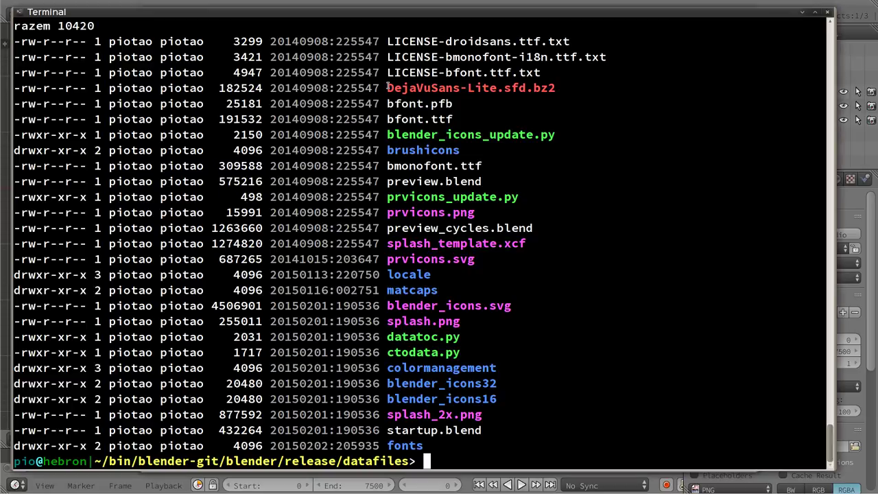
pyautogui.click(573, 89)
pyautogui.scroll(1, 538, 204)
pyautogui.scroll(-1, 540, 202)
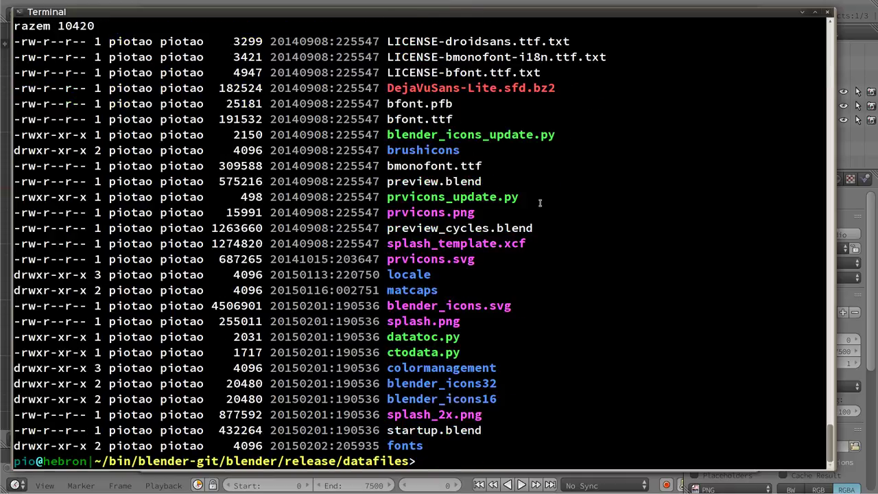
pyautogui.doubleClick(405, 446)
pyautogui.scroll(2, 603, 314)
pyautogui.scroll(-2, 604, 314)
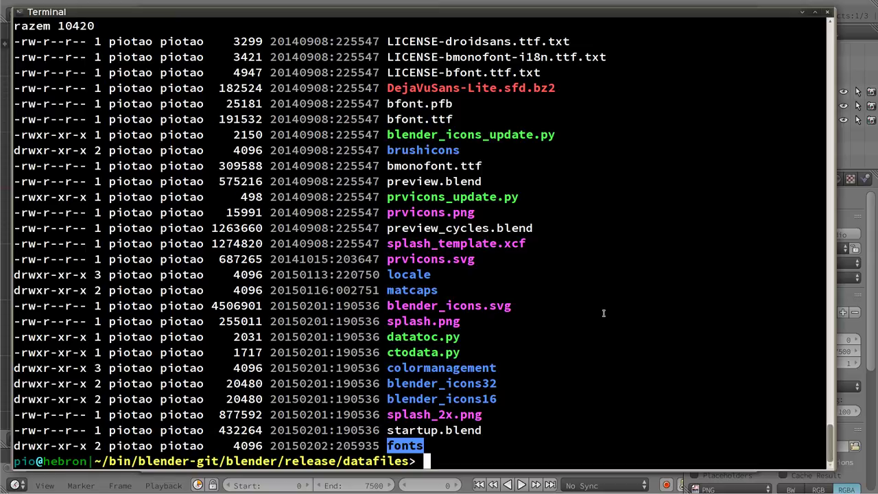
# Enter the fonts folder and replace its droidsans.ttf.gz with ../../droidsans.ttf.gz.
pyautogui.write('cd fonts/')
pyautogui.press('Return')
pyautogui.write('l')
pyautogui.press('Return')
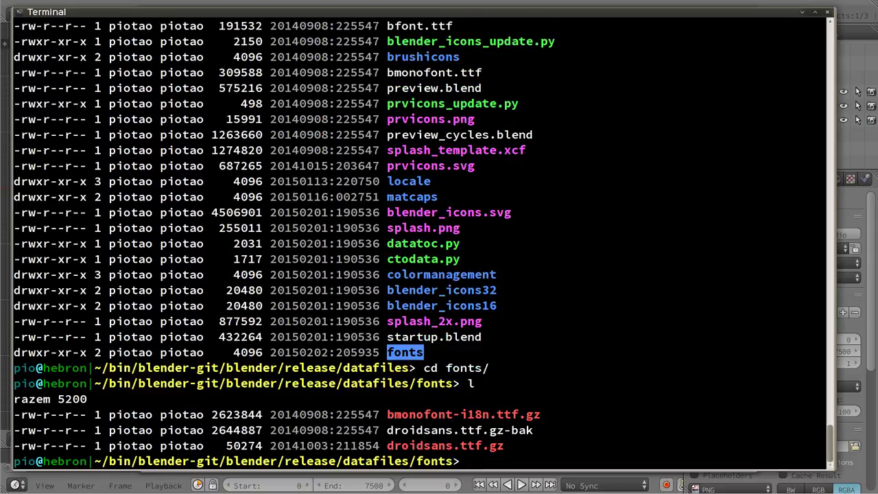
pyautogui.write('mv ../../')
pyautogui.write('dr')
pyautogui.press('Tab')
pyautogui.write('.')
pyautogui.press('Return')
pyautogui.write('l')
pyautogui.press('Return')
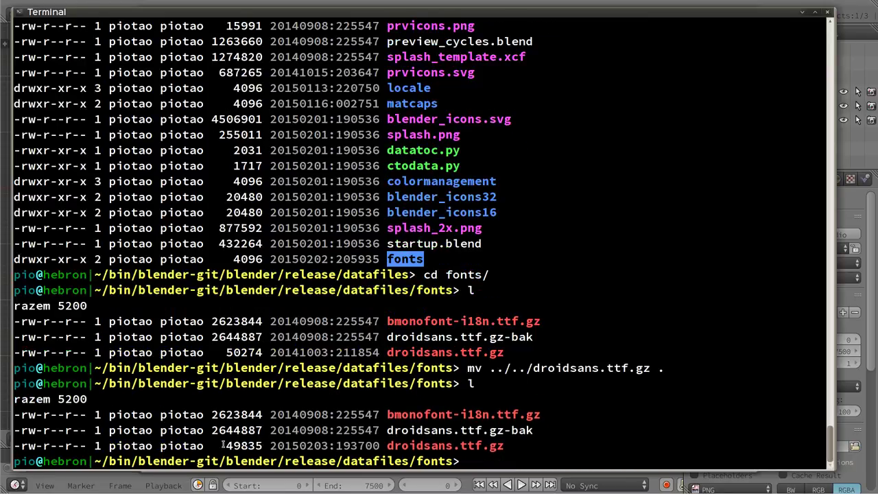
# Compare the new 49835-byte droidsans.ttf.gz with the old file's size, then close the terminal.
pyautogui.moveTo(223, 445); pyautogui.dragTo(431, 446)
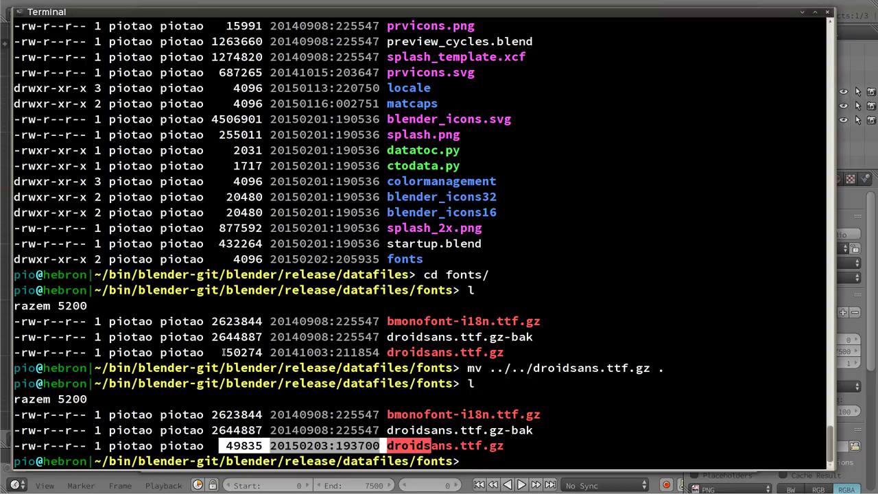
pyautogui.moveTo(223, 352); pyautogui.dragTo(508, 341)
pyautogui.click(511, 347)
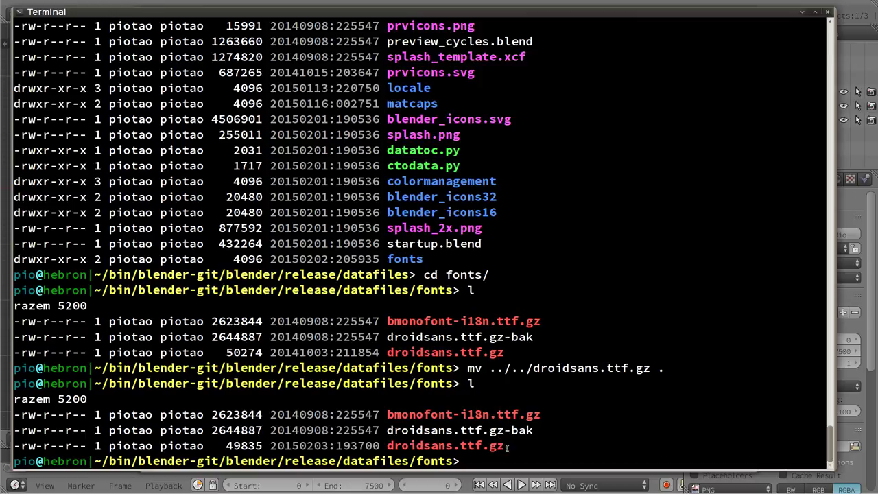
pyautogui.moveTo(508, 447); pyautogui.dragTo(388, 446)
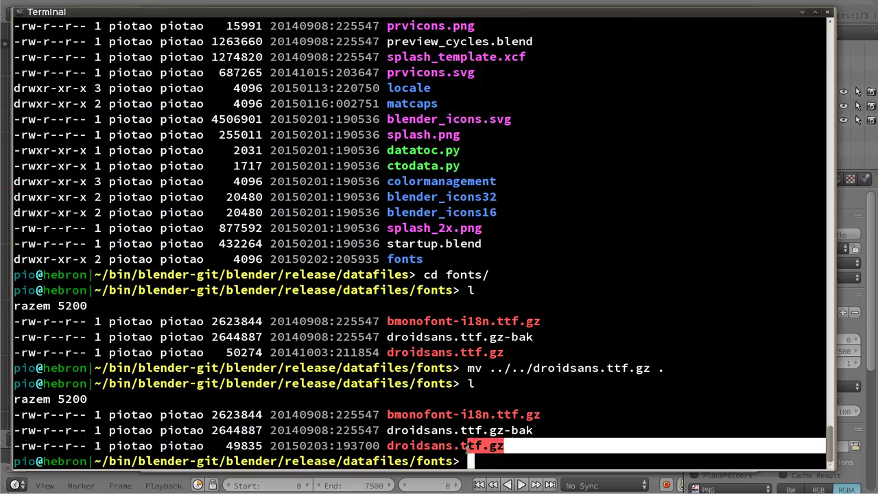
pyautogui.click(391, 446)
pyautogui.click(851, 205)
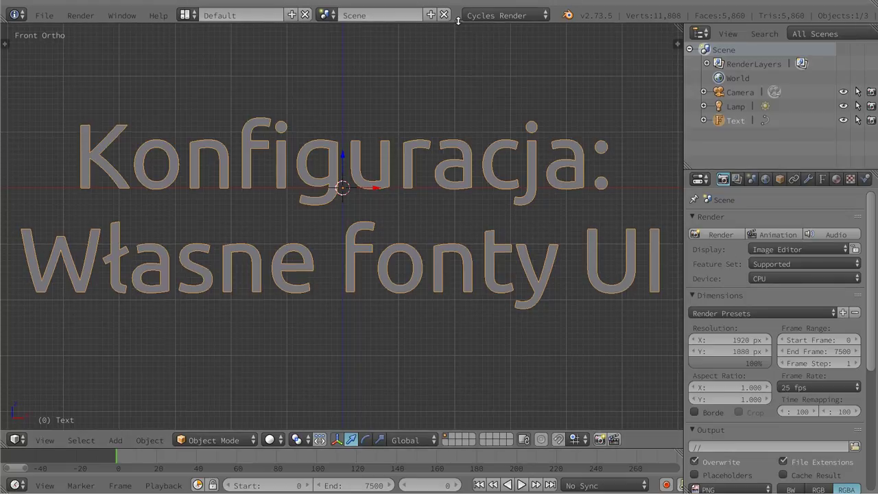
# Reopen User Preferences, toggle International Fonts off and on twice, leaving it enabled, then close it.
pyautogui.moveTo(458, 20); pyautogui.dragTo(459, 15)
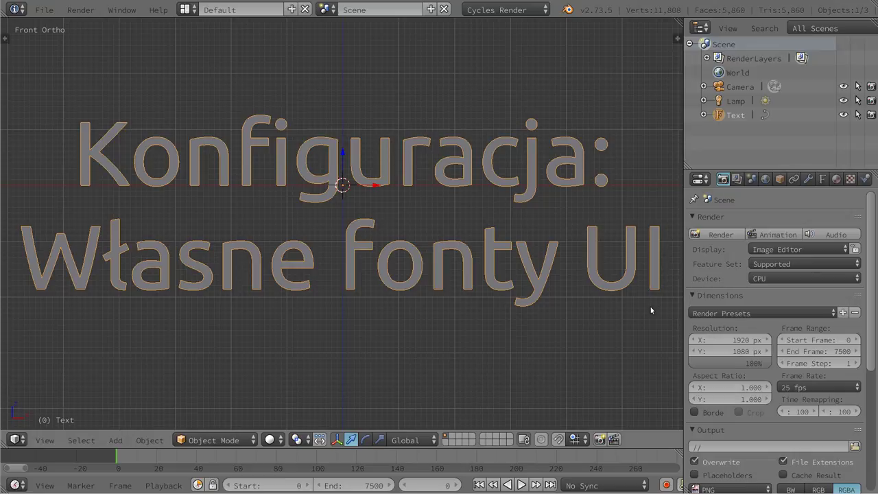
pyautogui.hotkey('ctrl', 'alt', 'u')
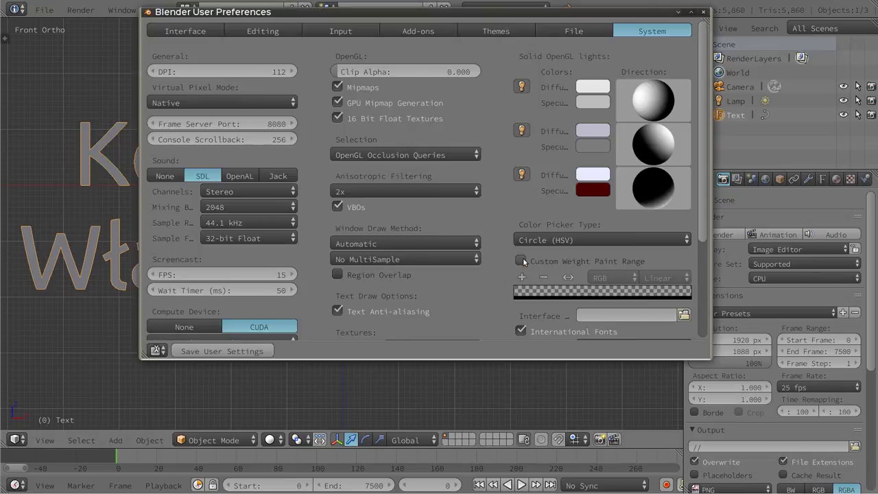
pyautogui.moveTo(700, 368)
pyautogui.mouseDown()
pyautogui.moveTo(700, 426)
pyautogui.moveTo(720, 449)
pyautogui.mouseUp()
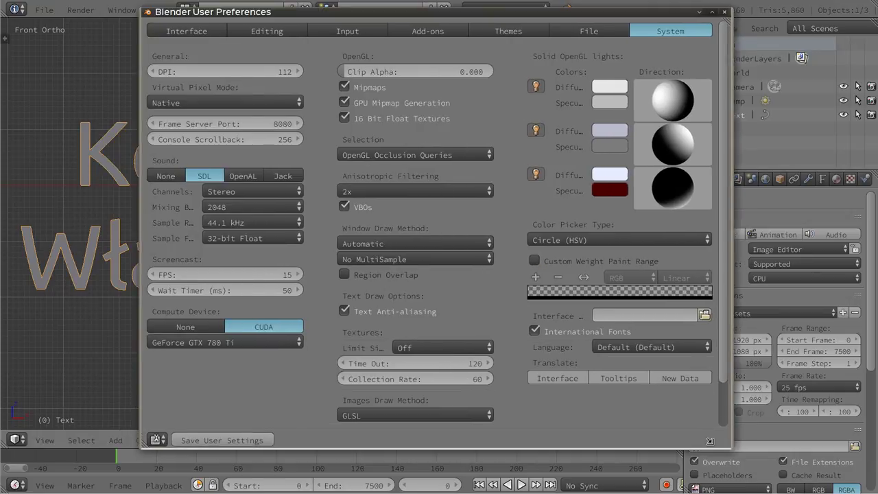
pyautogui.click(542, 330)
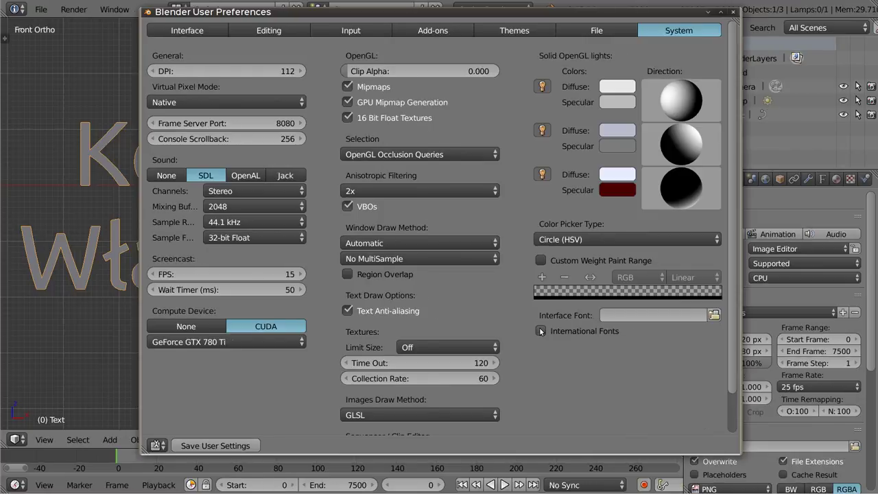
pyautogui.click(542, 331)
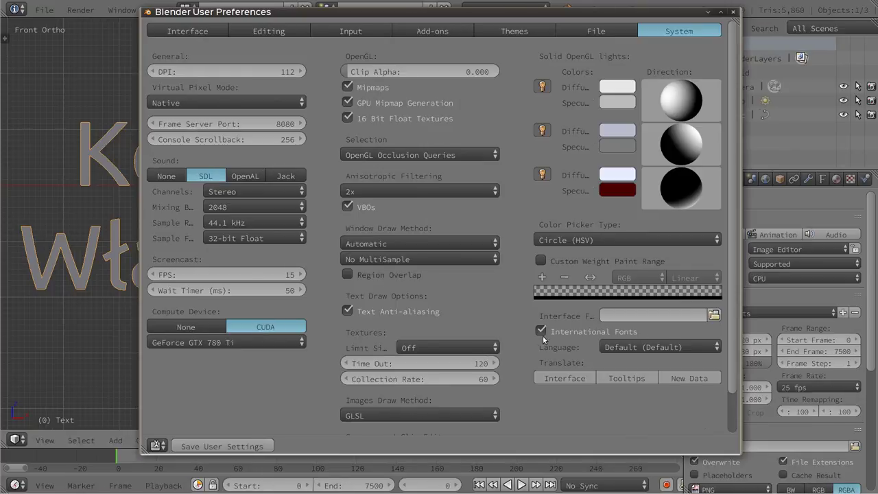
pyautogui.click(541, 331)
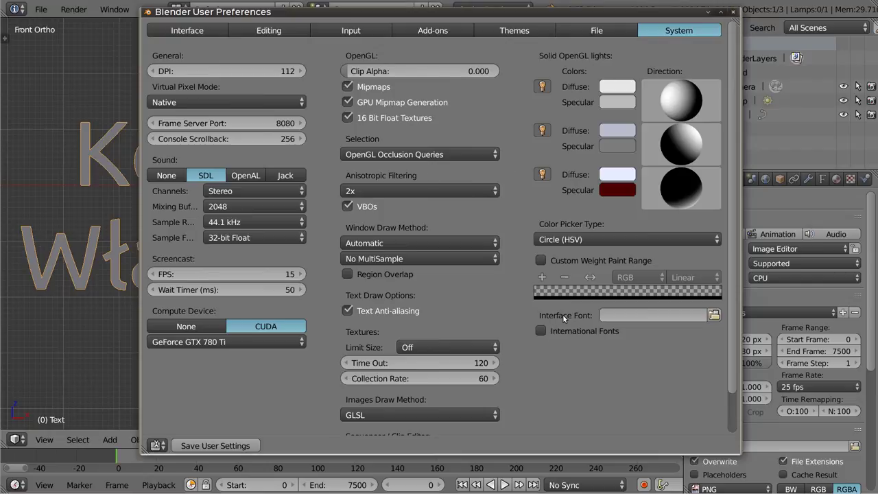
pyautogui.click(567, 331)
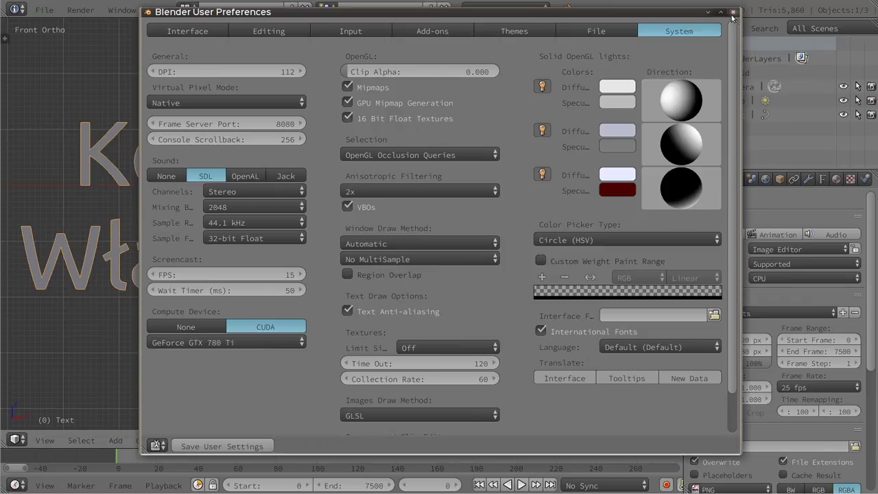
pyautogui.click(732, 11)
# Make the main area a Text Editor with line numbers, word wrap, syntax highlighting and font size 24.
pyautogui.click(17, 440)
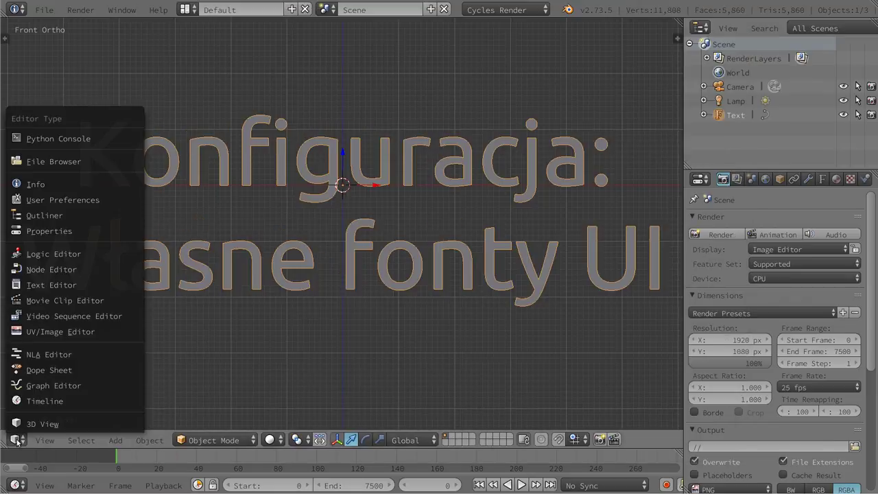
pyautogui.click(73, 284)
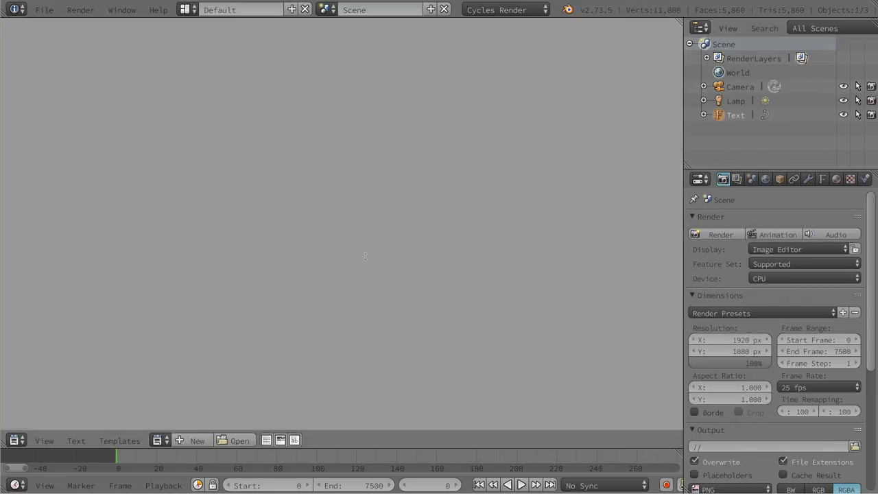
pyautogui.hotkey('ctrl', 't')
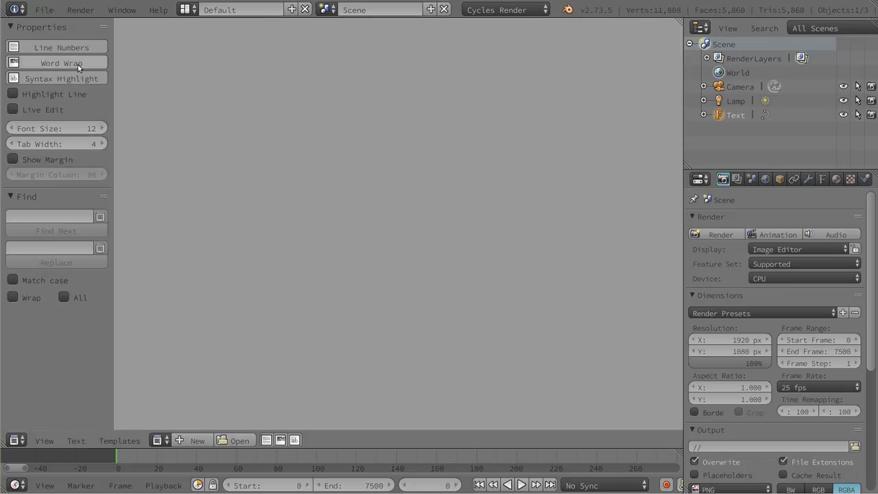
pyautogui.moveTo(55, 47); pyautogui.dragTo(58, 79)
pyautogui.moveTo(75, 129); pyautogui.dragTo(110, 128)
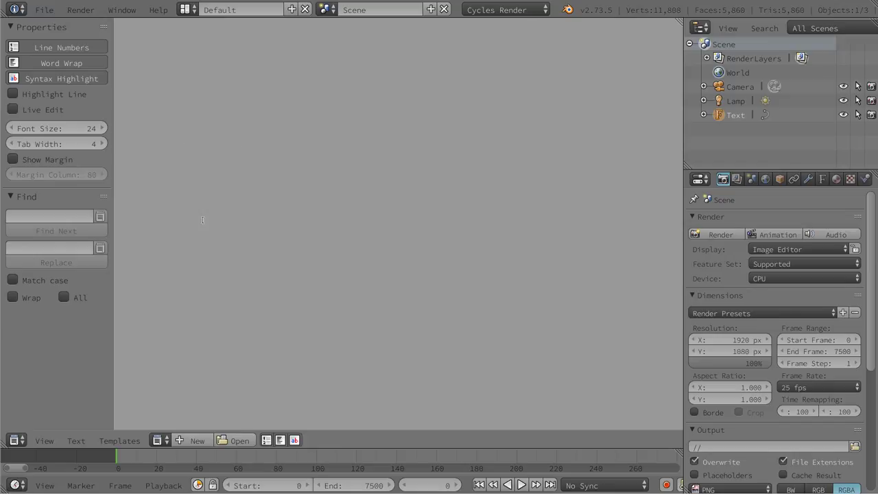
# Create a new text block containing 'asdasdasd' with empty lines above it.
pyautogui.click(192, 440)
pyautogui.write('asdasdasd')
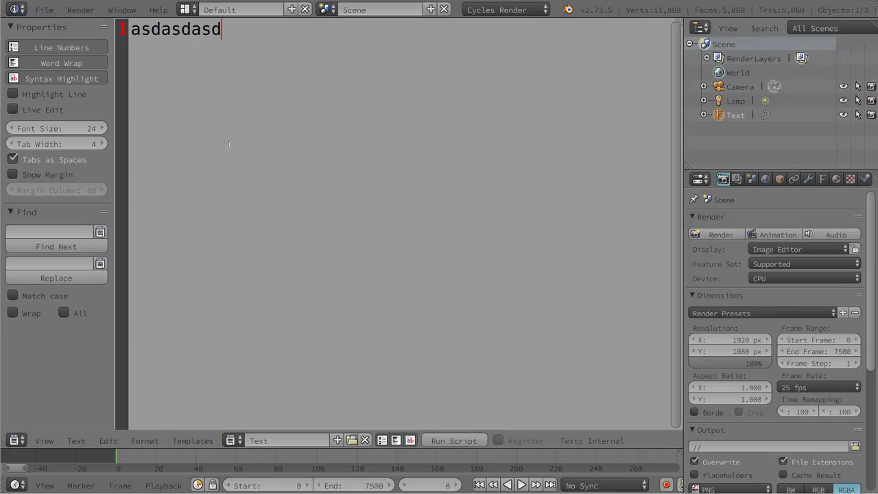
pyautogui.moveTo(211, 28); pyautogui.dragTo(161, 30)
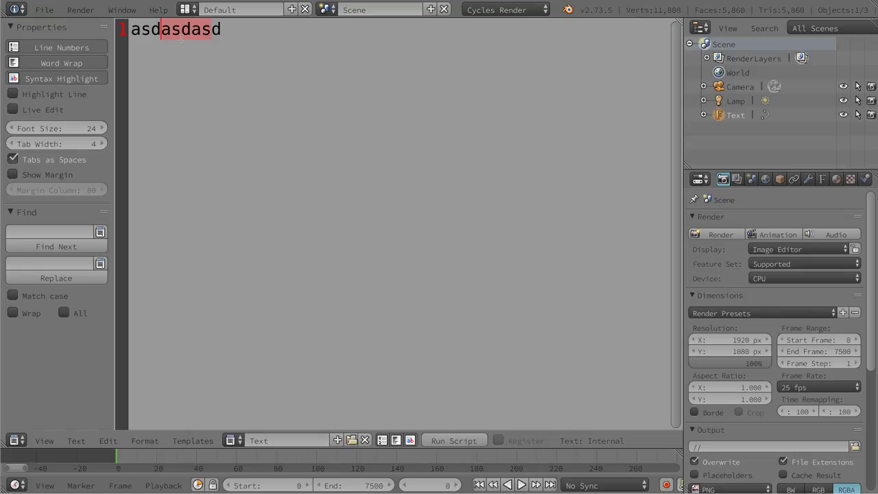
pyautogui.click(131, 29)
pyautogui.press('Return')
pyautogui.press('Return')
pyautogui.press('Return')
pyautogui.press('Return')
pyautogui.press('Up')
pyautogui.press('Up')
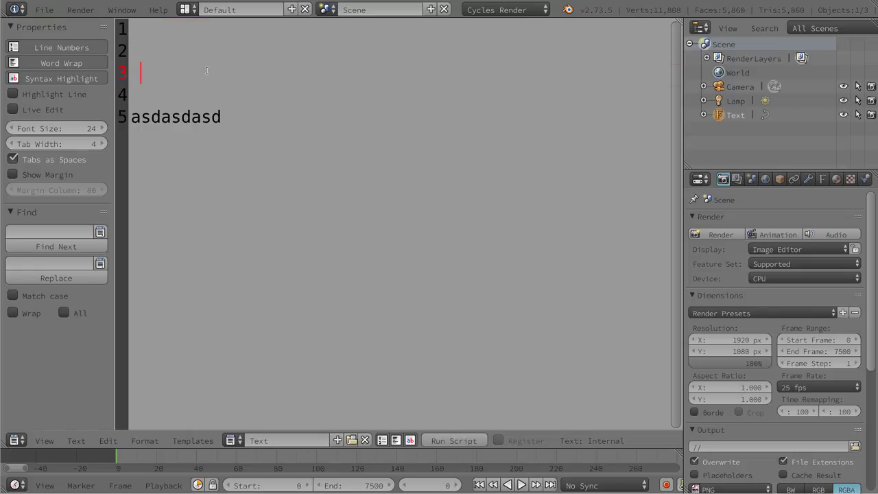
# Type 'ads;lfkj ;a lsdkfj asdf asdklfjh asdlkfj' and add empty lines below the sample text.
pyautogui.write('ads;lfkj ;a lsdkfj ')
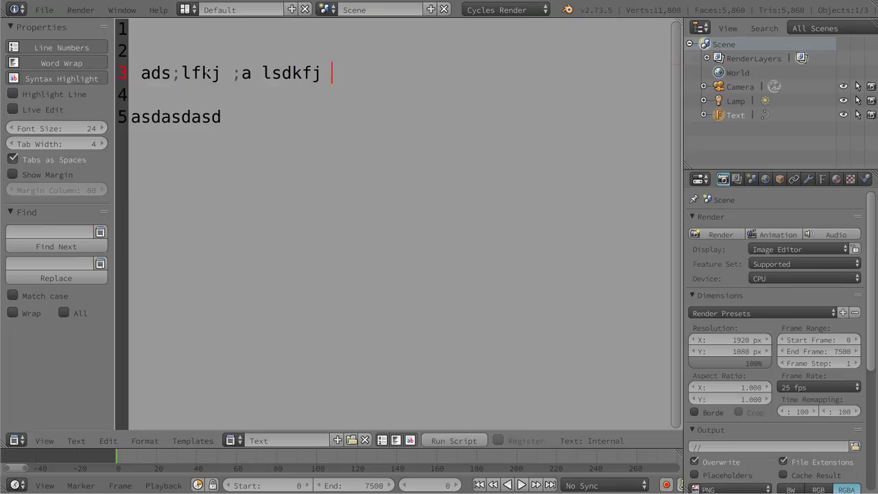
pyautogui.write('asdf asdklfjh asdlkfj')
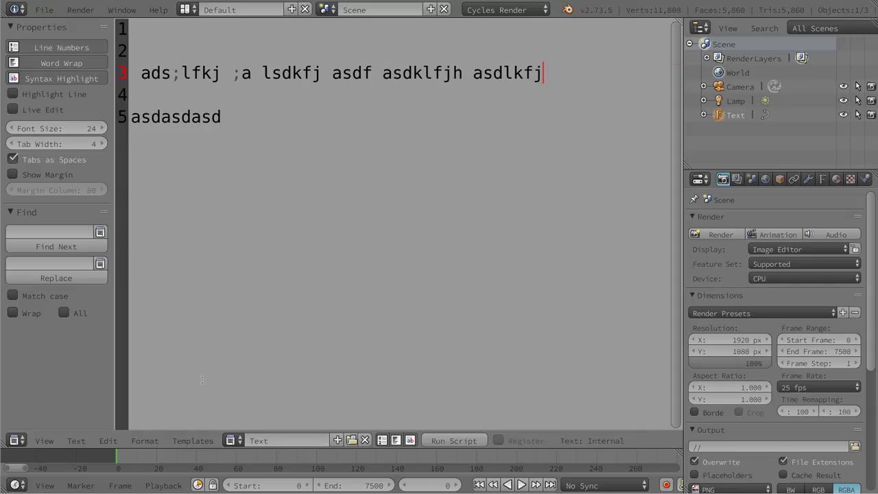
pyautogui.moveTo(184, 59); pyautogui.dragTo(194, 148)
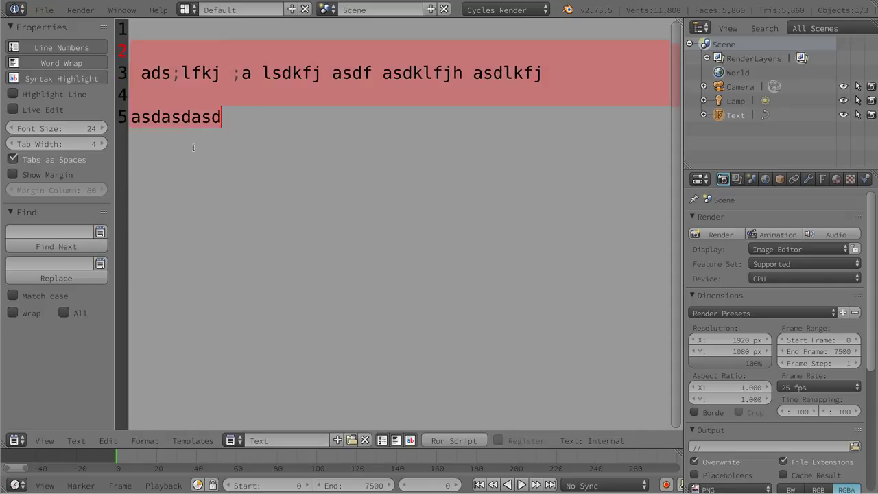
pyautogui.click(258, 122)
pyautogui.press('Return')
pyautogui.press('Return')
pyautogui.press('Return')
pyautogui.press('Return')
pyautogui.press('Up')
pyautogui.press('Up')
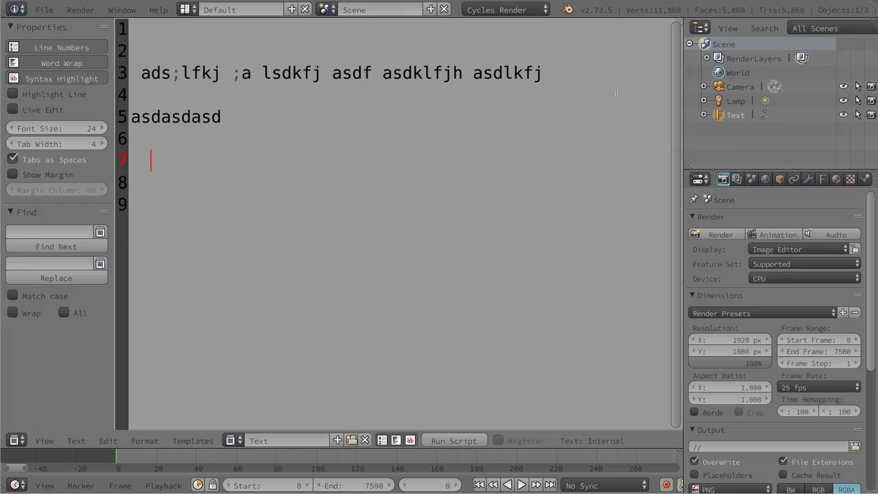
pyautogui.moveTo(657, 150); pyautogui.dragTo(583, 140)
# Place the caret on empty line 4, check the terminal, and return to Blender's preferences.
pyautogui.click(509, 146)
pyautogui.click(563, 91)
pyautogui.hotkey('alt', 'Tab')
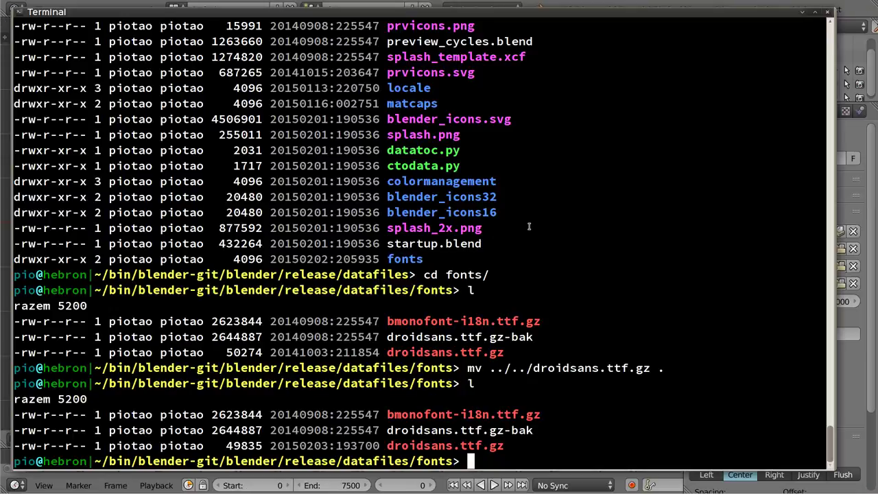
pyautogui.hotkey('alt', 'Tab')
# Widen the preferences window, switch International Fonts off, and show the Themes settings.
pyautogui.keyDown('alt'); pyautogui.moveTo(446, 234); pyautogui.dragTo(426, 221); pyautogui.keyUp('alt')
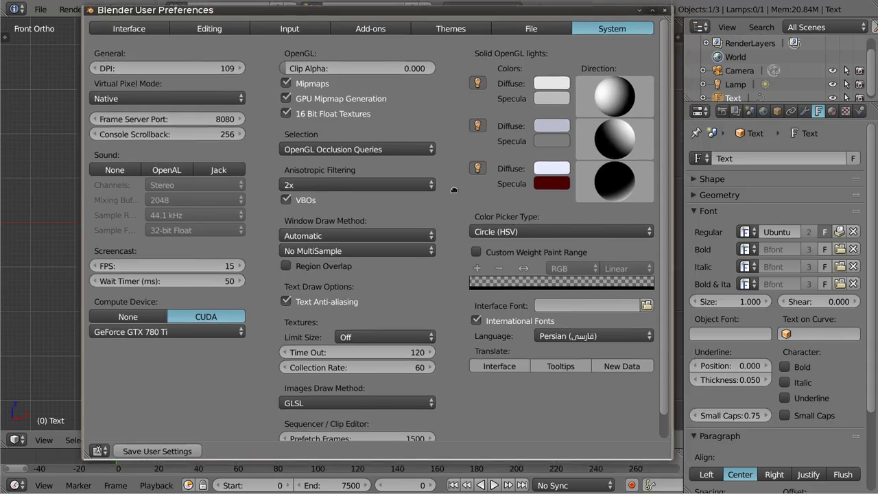
pyautogui.keyDown('alt'); pyautogui.moveTo(603, 384); pyautogui.dragTo(669, 424, button='middle'); pyautogui.keyUp('alt')
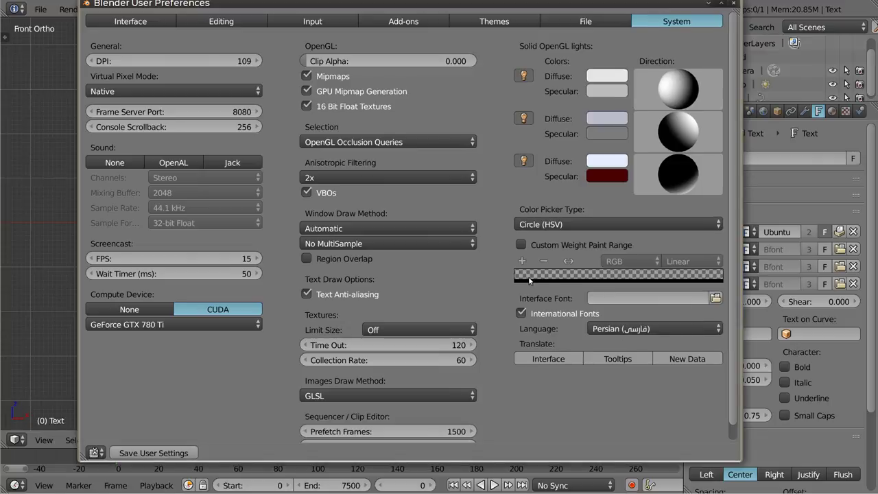
pyautogui.click(520, 313)
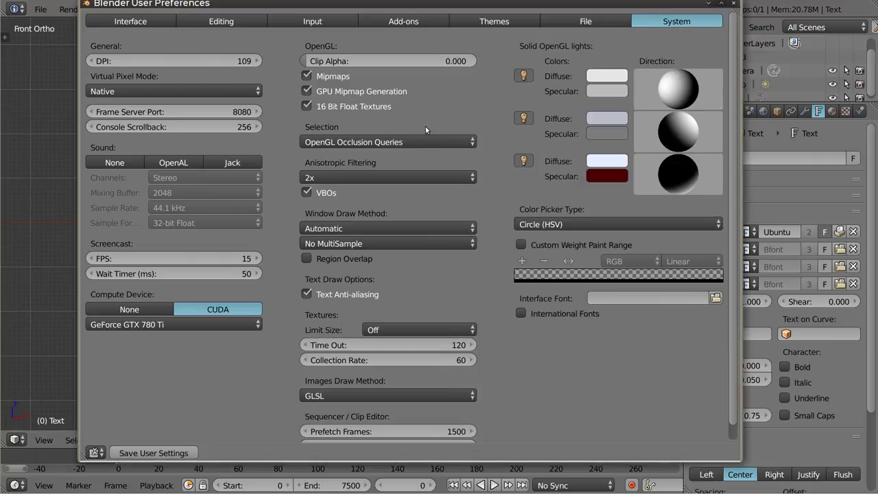
pyautogui.click(494, 21)
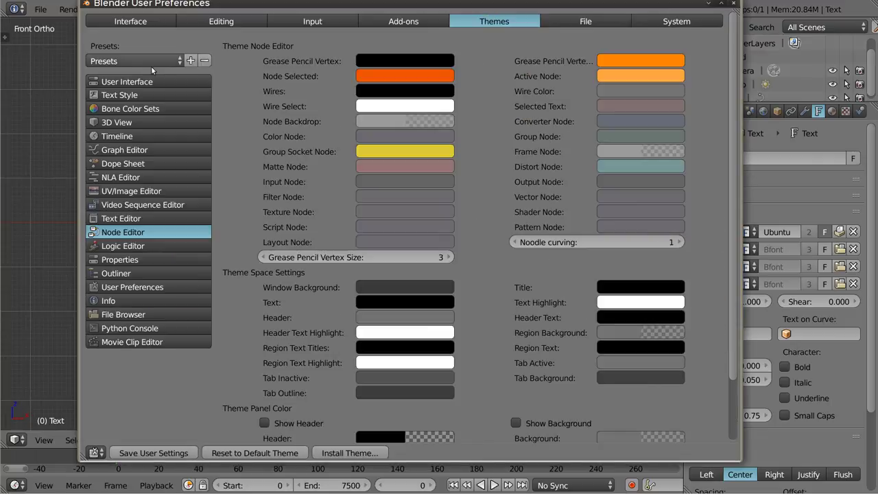
# Give the Panel Title text style shadow size 0, brightness 0.000 and alpha 0.500, then close preferences.
pyautogui.click(120, 96)
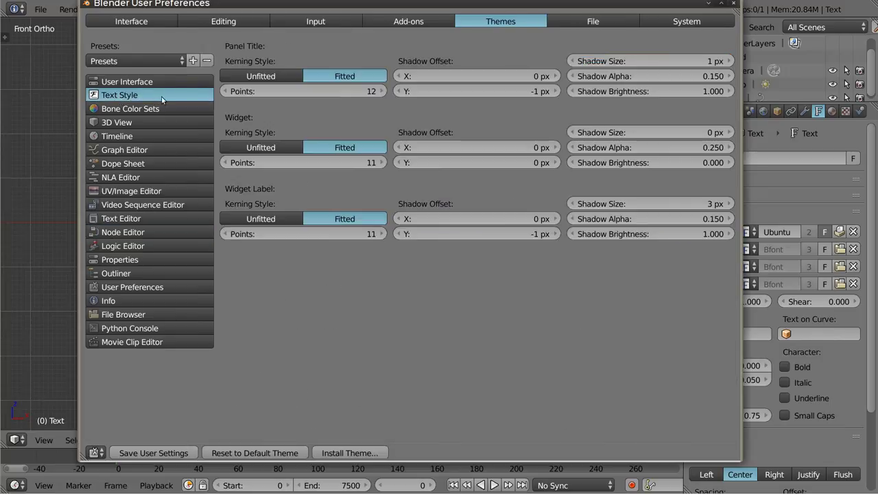
pyautogui.keyDown('alt'); pyautogui.moveTo(697, 199); pyautogui.dragTo(639, 195, button='middle'); pyautogui.keyUp('alt')
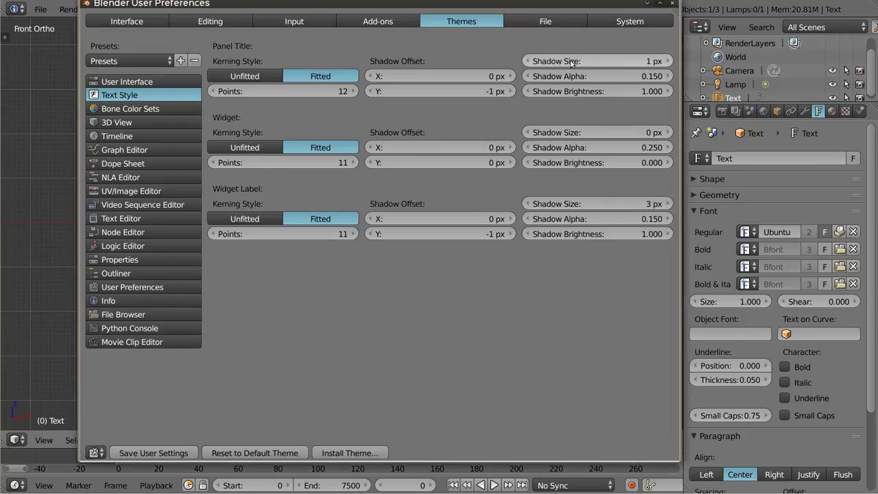
pyautogui.moveTo(629, 77); pyautogui.dragTo(669, 76)
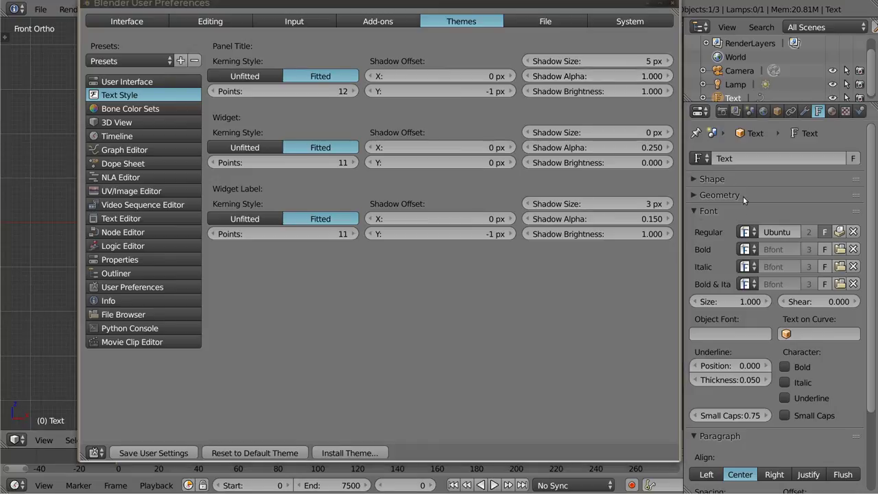
pyautogui.moveTo(618, 91); pyautogui.dragTo(576, 92)
pyautogui.moveTo(597, 61); pyautogui.dragTo(576, 62)
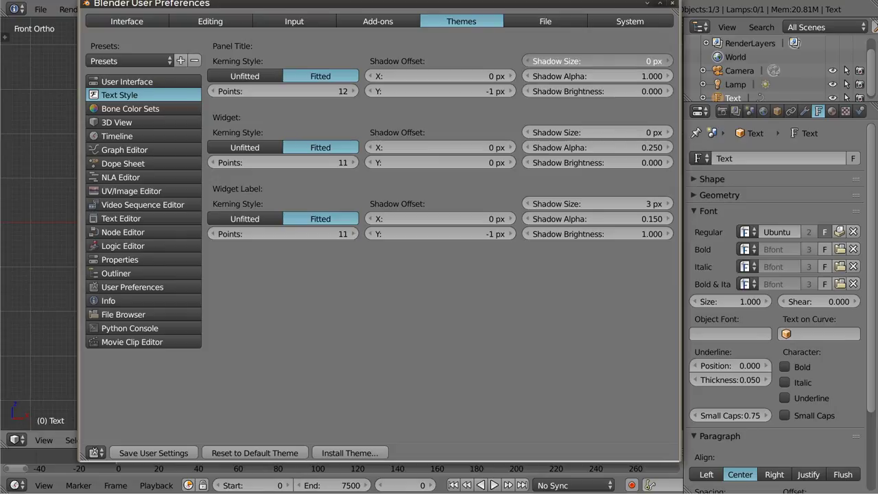
pyautogui.moveTo(617, 77)
pyautogui.mouseDown()
pyautogui.moveTo(590, 76)
pyautogui.moveTo(645, 76)
pyautogui.mouseUp()
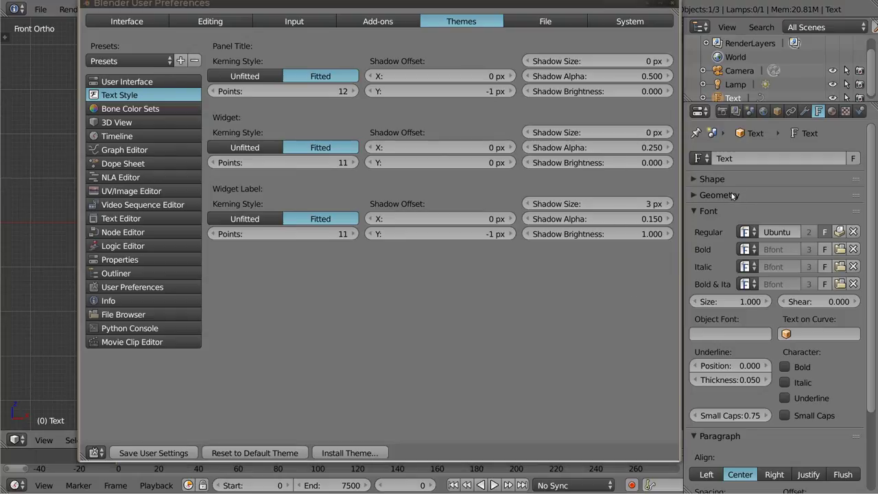
pyautogui.click(673, 5)
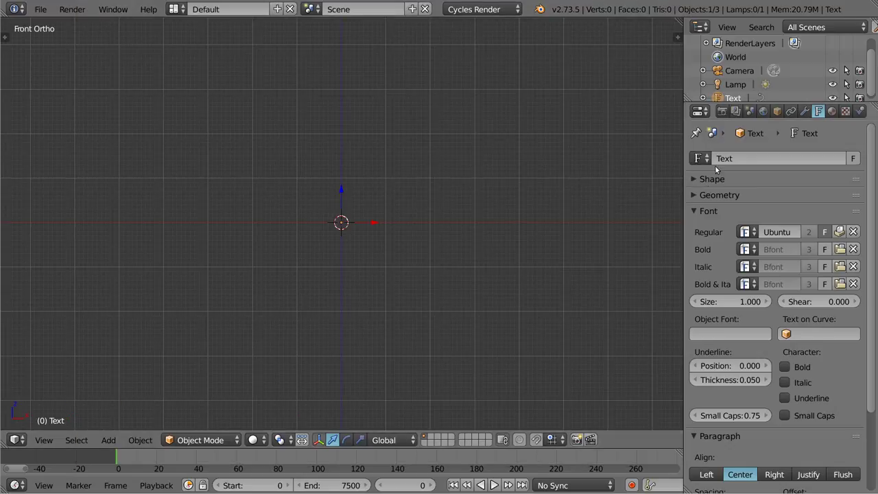